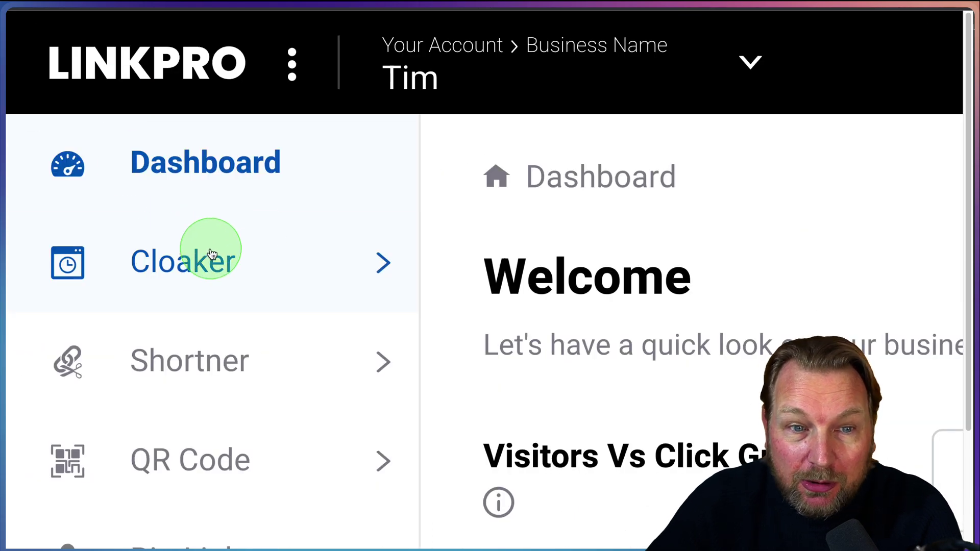
scroll(209, 256, down, 1)
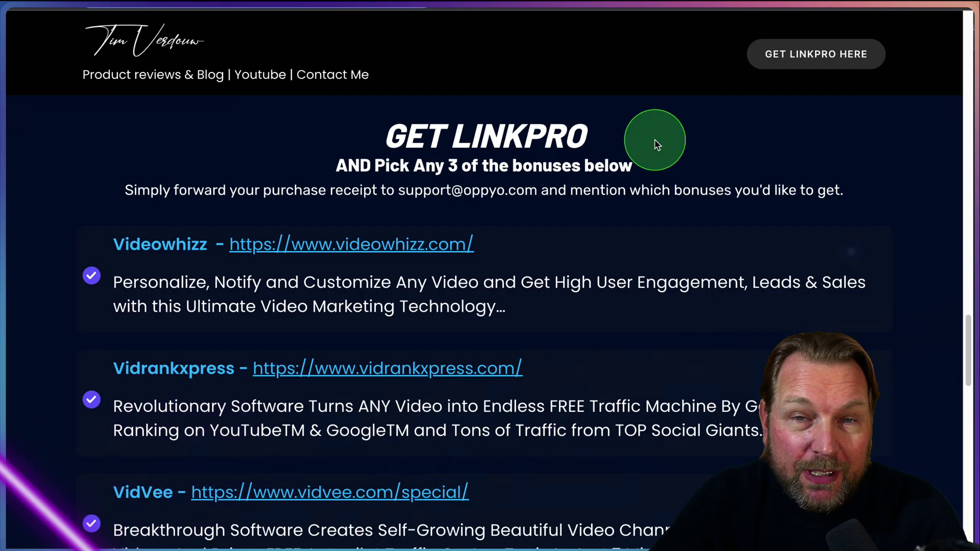
scroll(656, 144, down, 5)
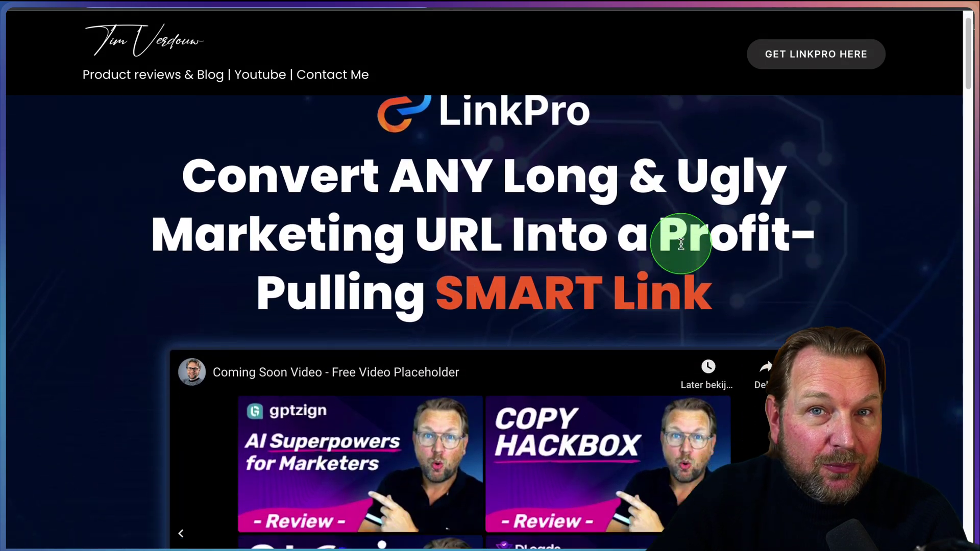
scroll(681, 244, down, 8)
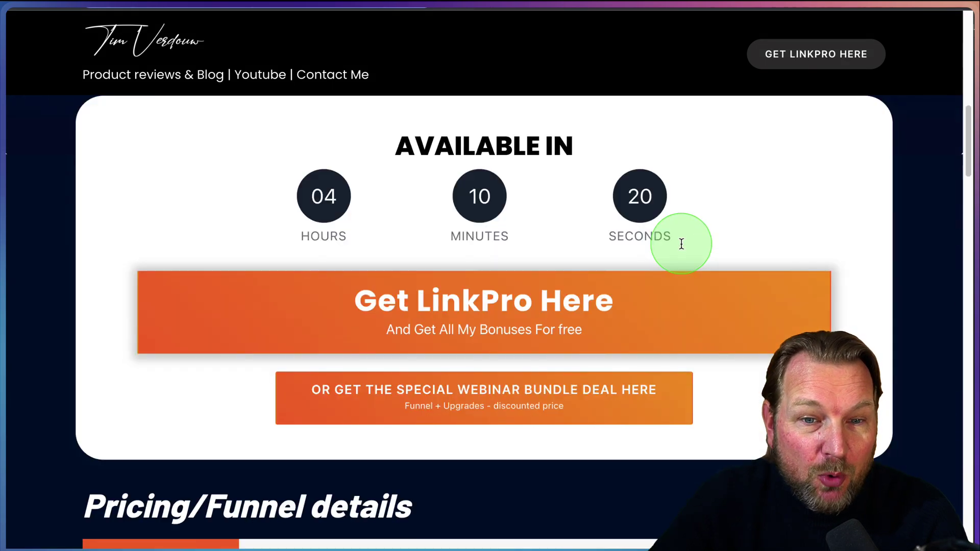
scroll(681, 244, down, 3)
scroll(681, 247, down, 2)
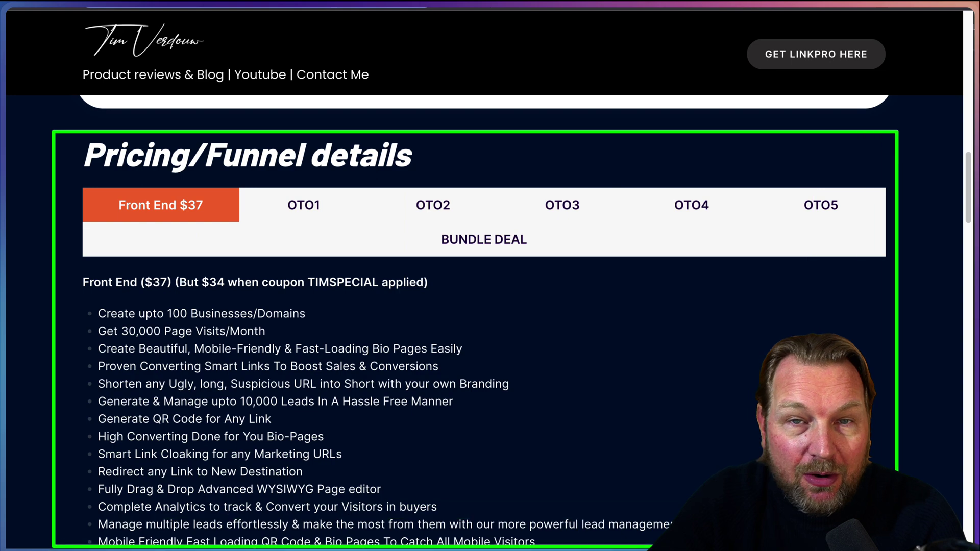
scroll(695, 410, down, 5)
scroll(696, 409, down, 2)
scroll(696, 410, down, 4)
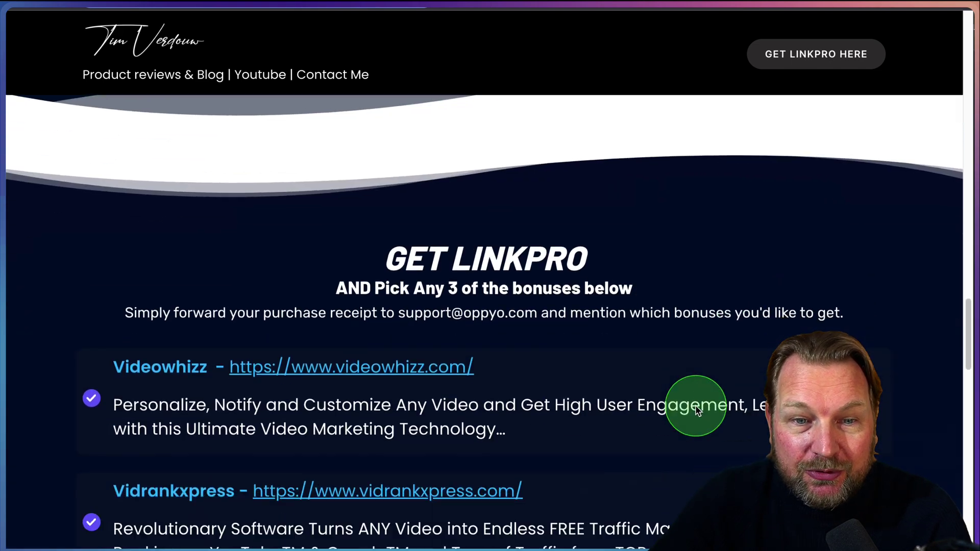
scroll(696, 409, down, 3)
scroll(383, 213, up, 1)
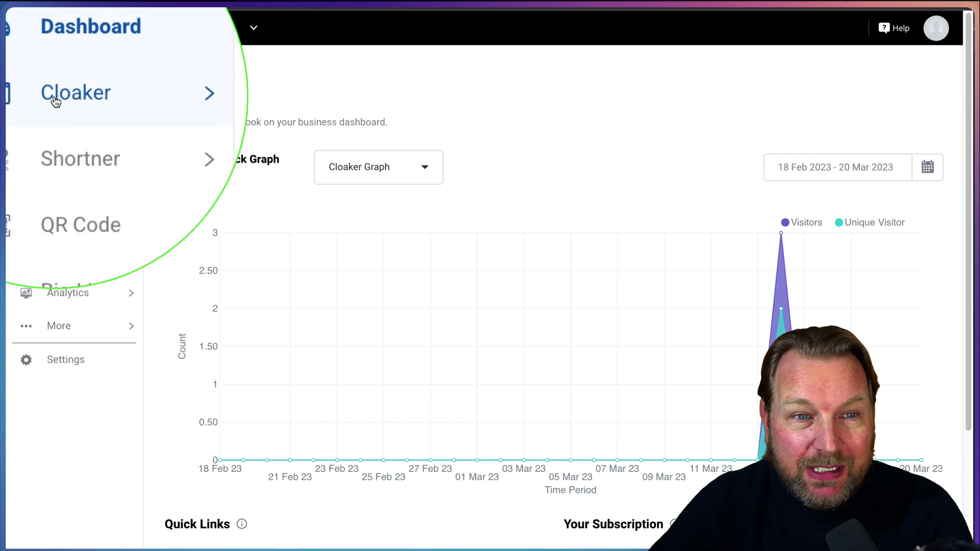
Show the Cloaker link list and start a new, empty cloaked link.
click(55, 99)
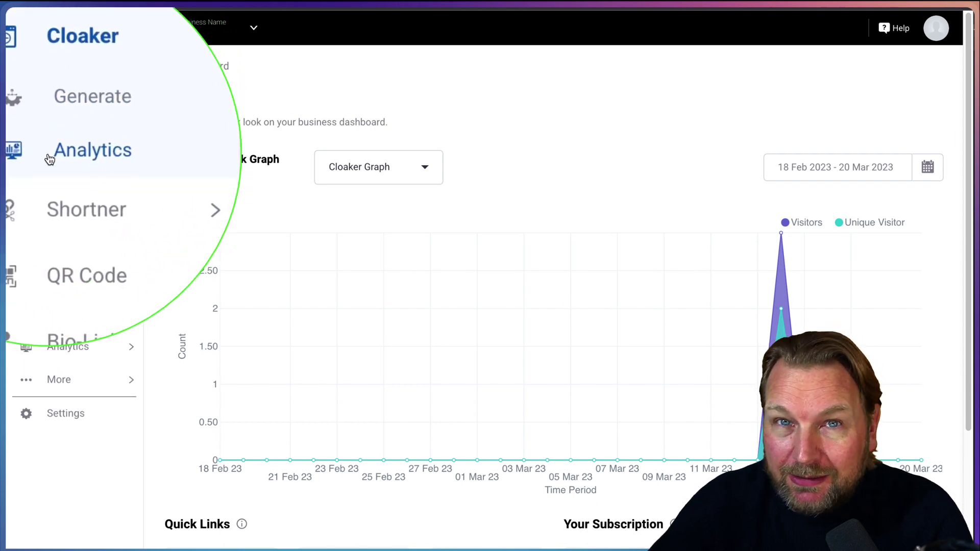
click(57, 128)
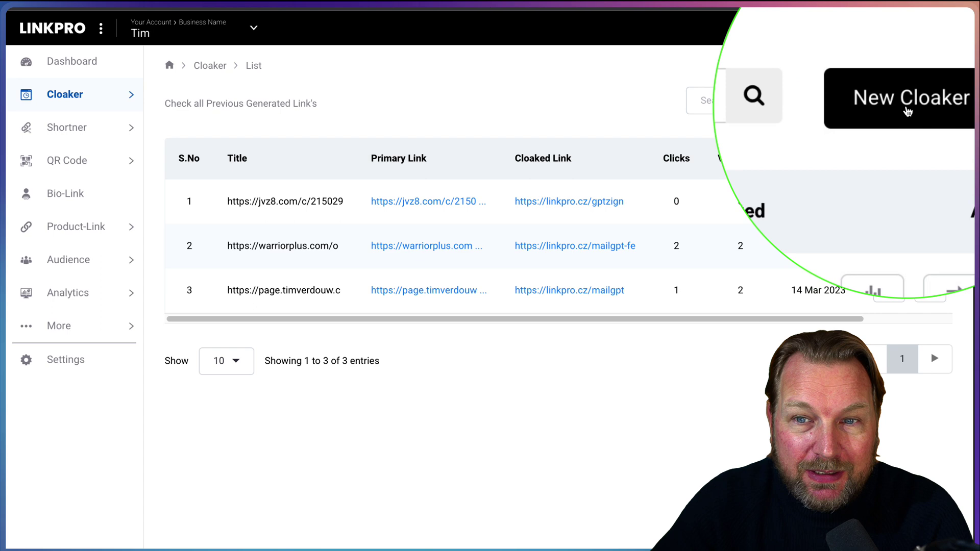
click(888, 106)
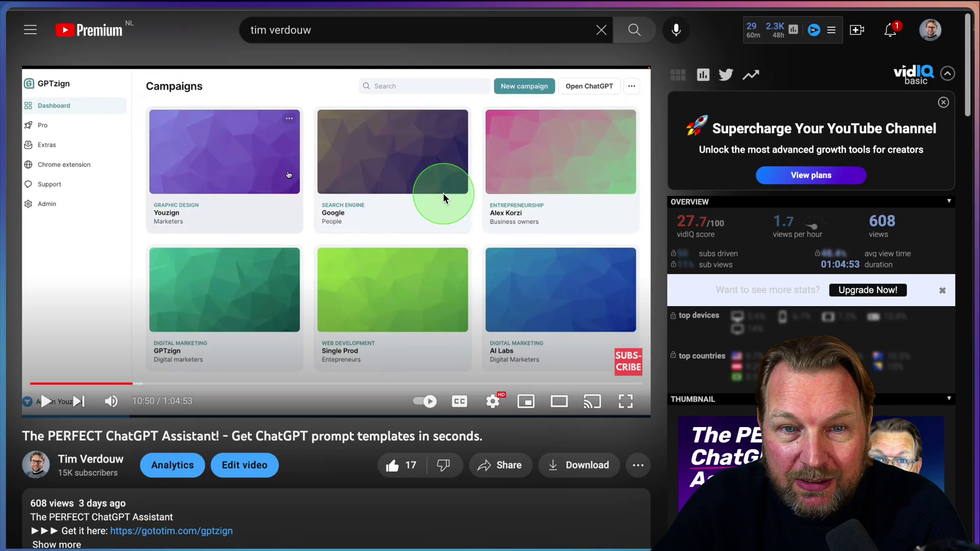
scroll(376, 193, down, 3)
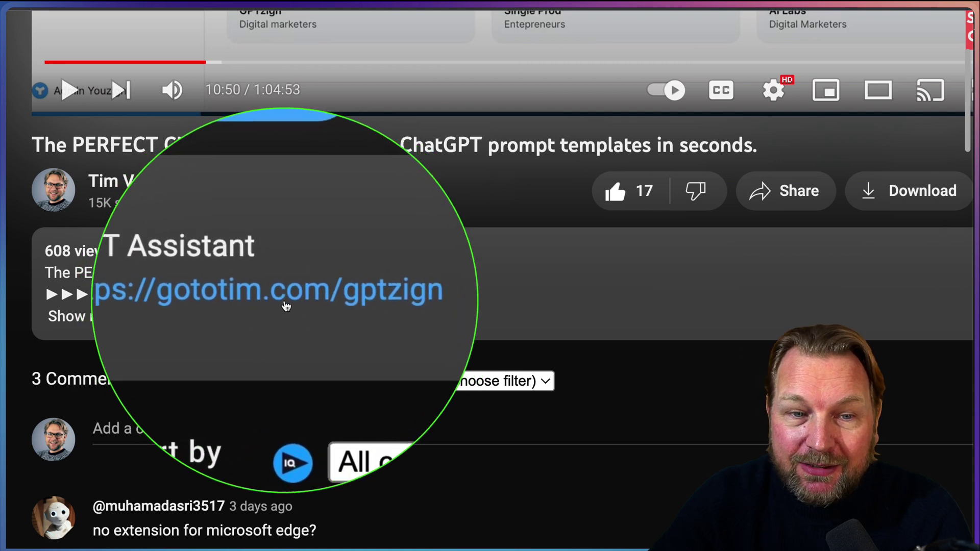
Follow the gototim.com/gptzign link from the YouTube video description.
click(282, 305)
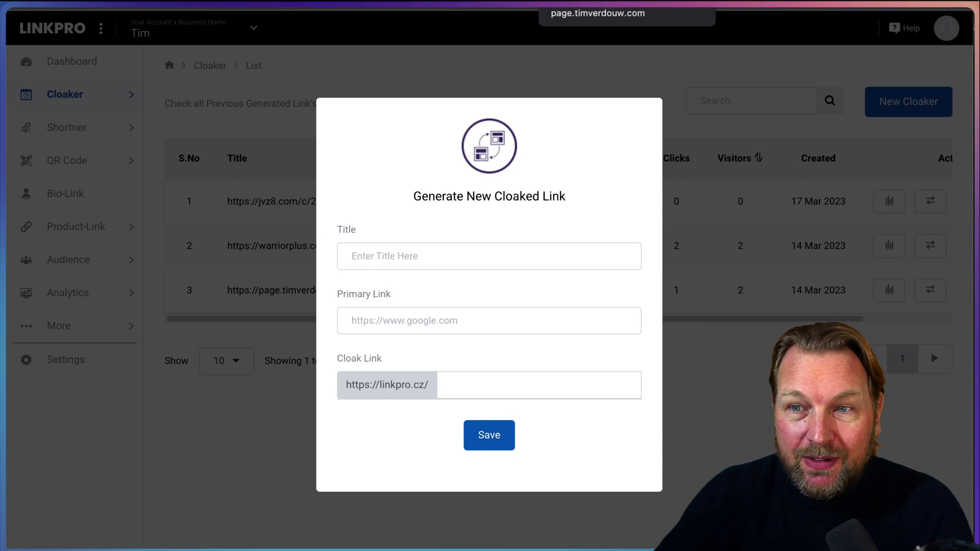
scroll(556, 11, up, 10)
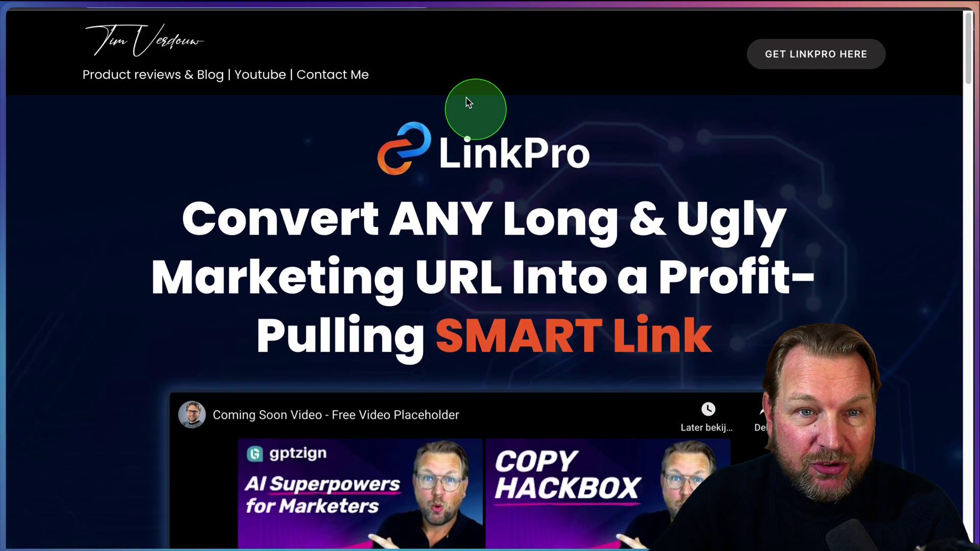
Save cloaked link 'LinkPro Review' sending linkpro.cz/linkproreview to page.timverdouw.com/linkpro-review.
right_click(287, 10)
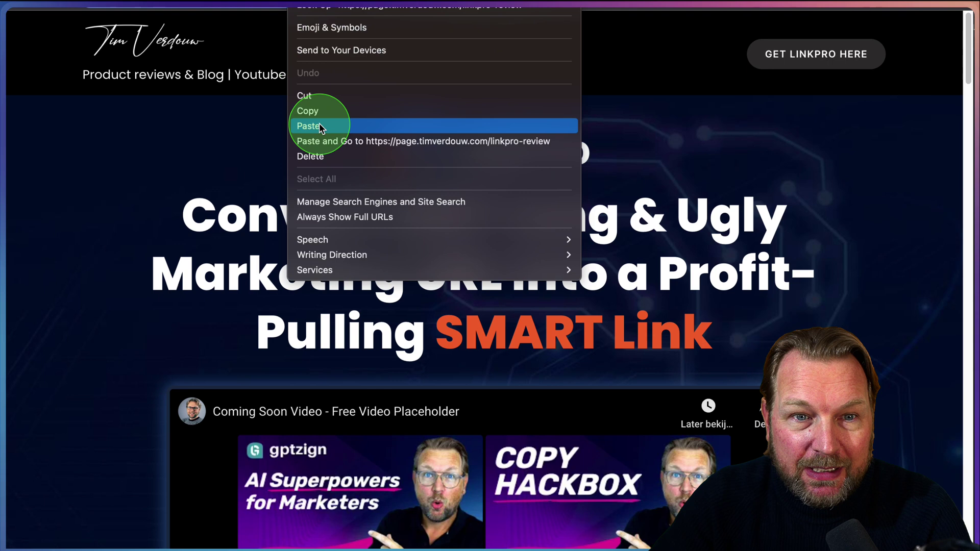
click(307, 109)
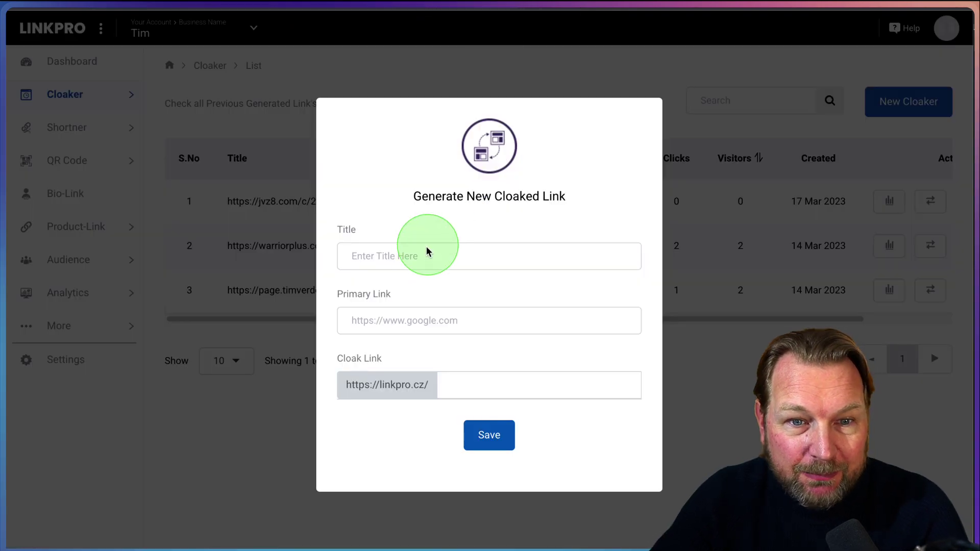
click(418, 257)
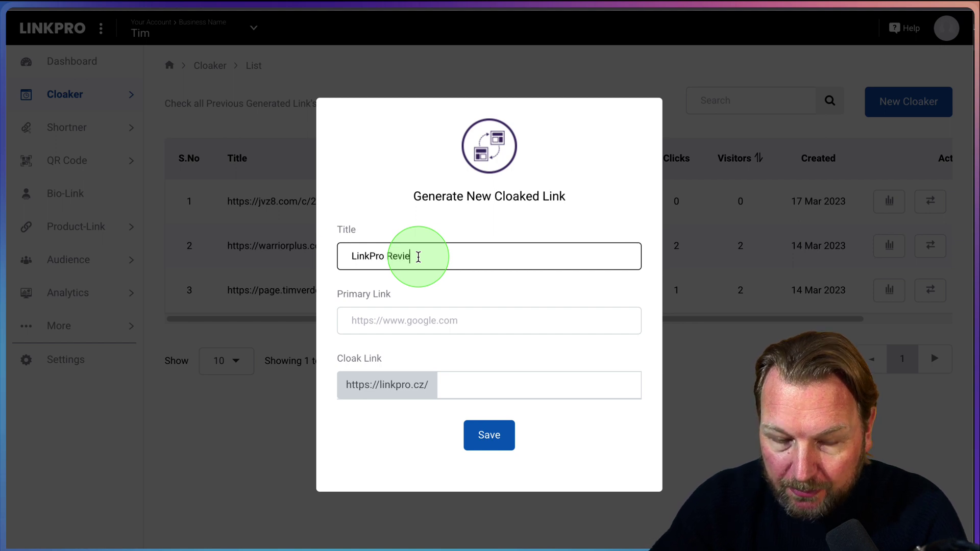
click(402, 321)
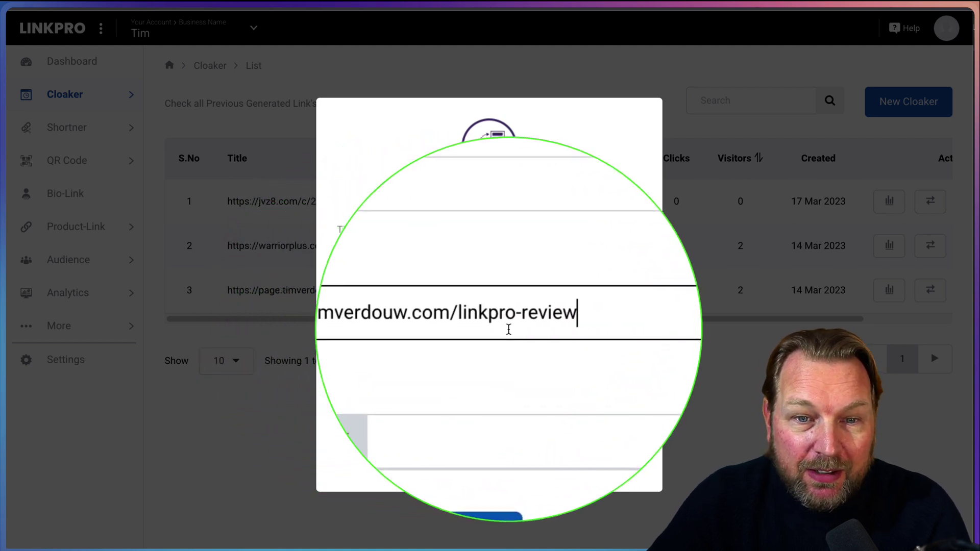
click(455, 347)
click(376, 388)
text(linkpro)
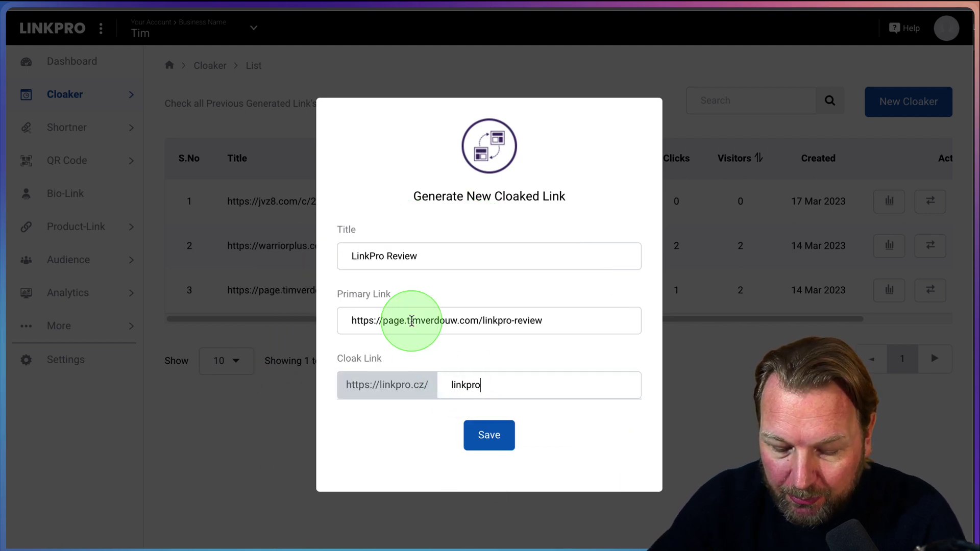
text(eview)
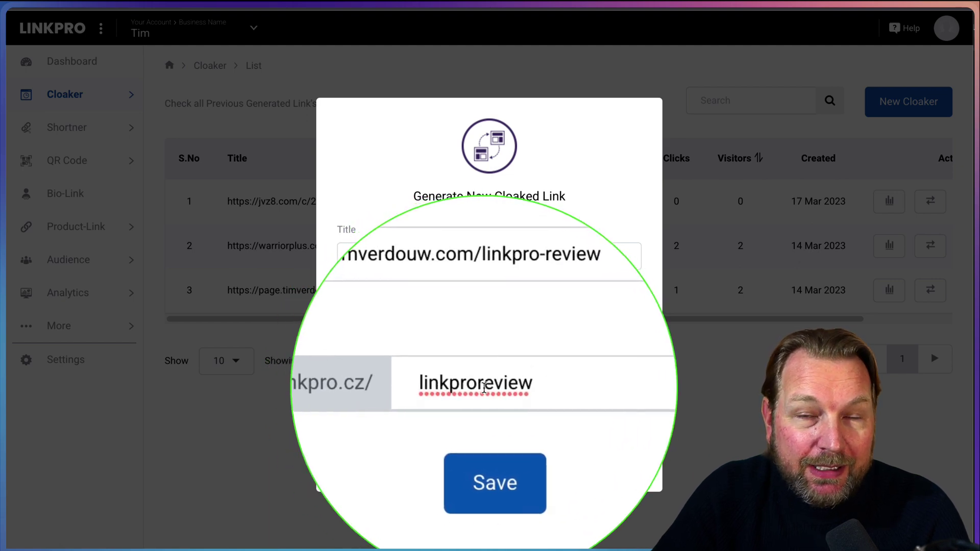
click(487, 435)
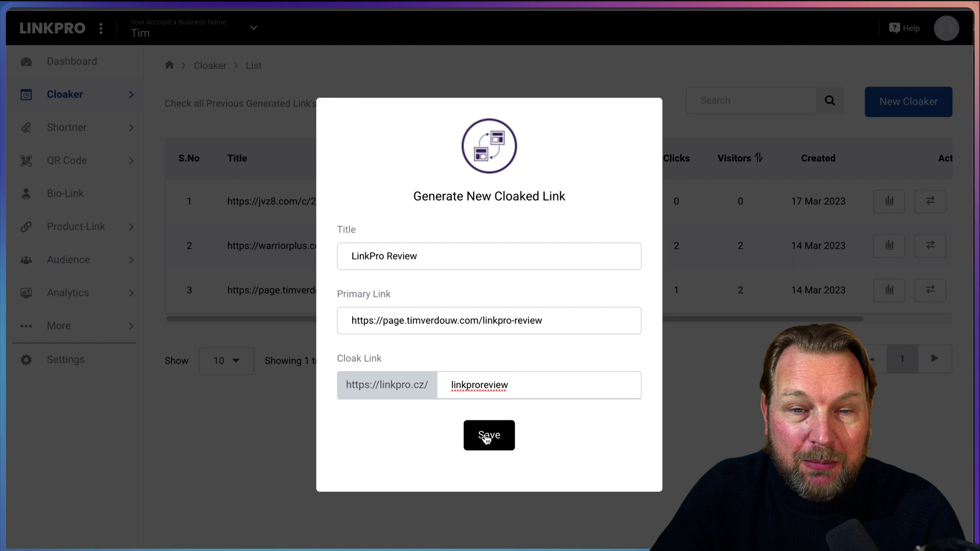
click(486, 436)
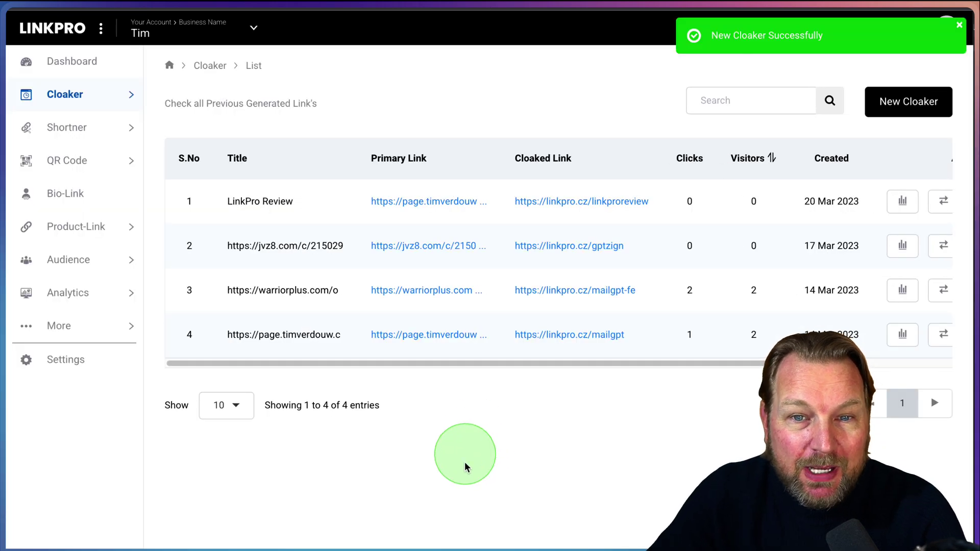
scroll(680, 227, right, 3)
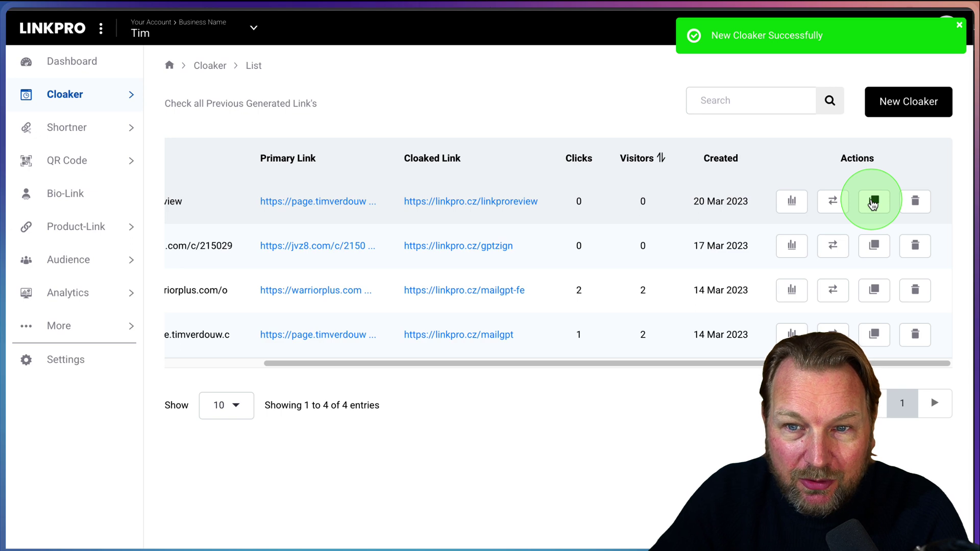
Copy linkpro.cz/linkproreview and load it in a new tab to confirm the review page opens.
click(873, 202)
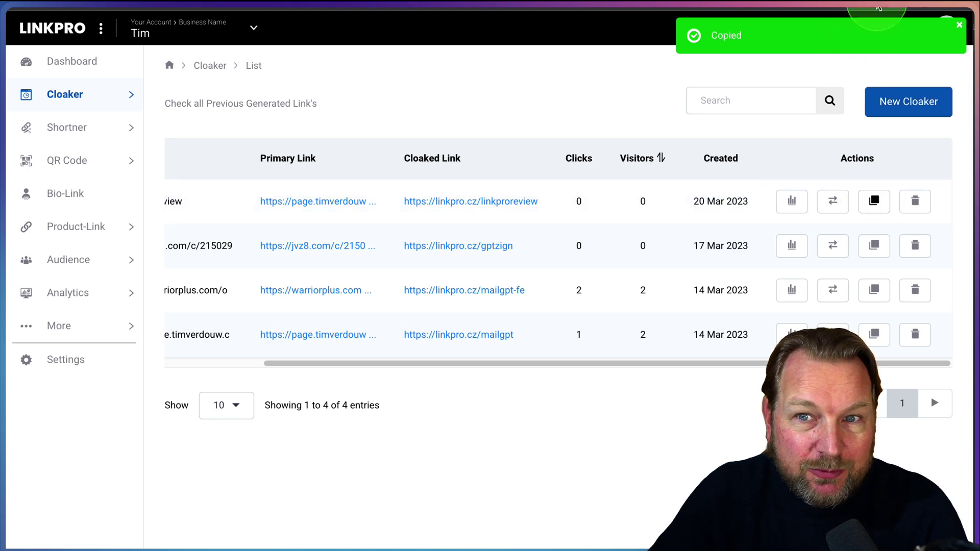
key(ctrl+t)
key(ctrl+v)
key(Return)
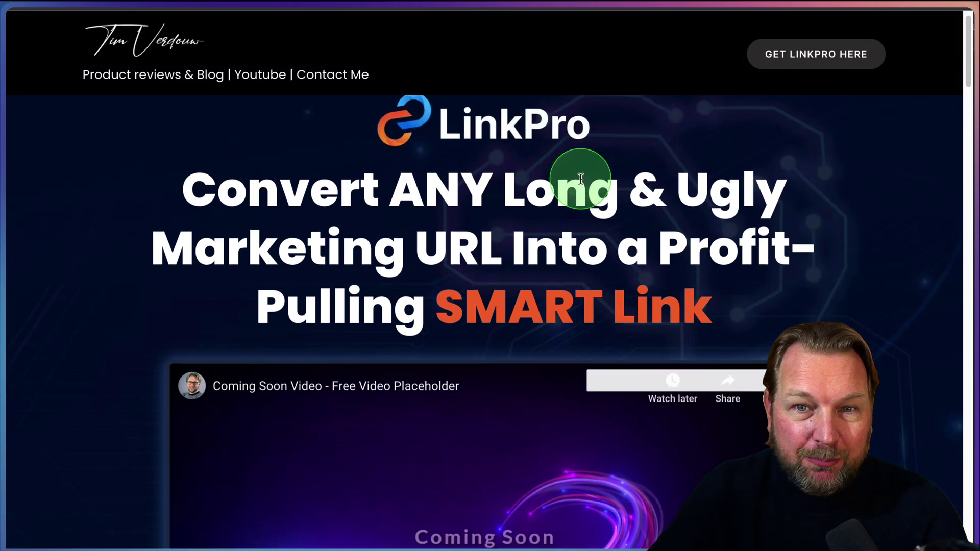
scroll(583, 165, down, 3)
scroll(579, 177, down, 2)
scroll(580, 180, down, 3)
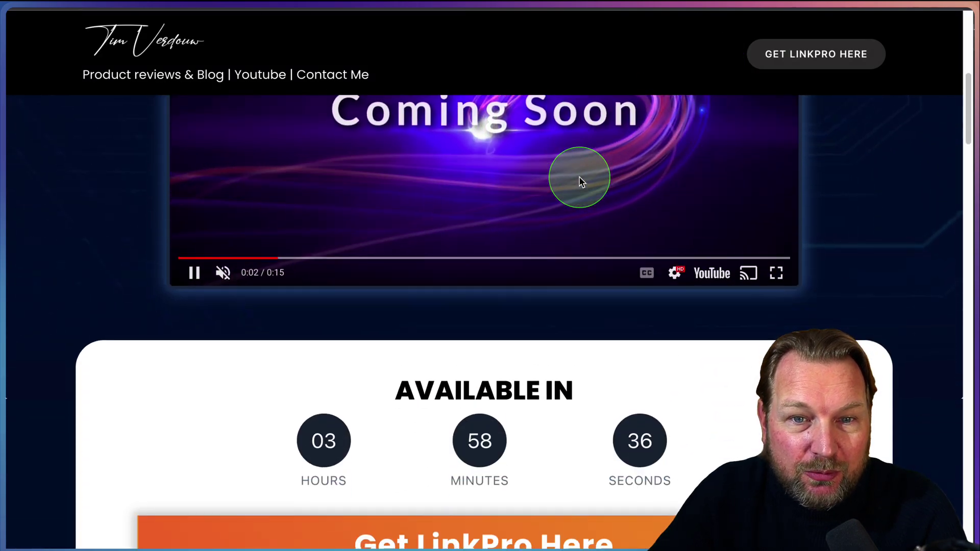
scroll(579, 180, up, 10)
click(480, 6)
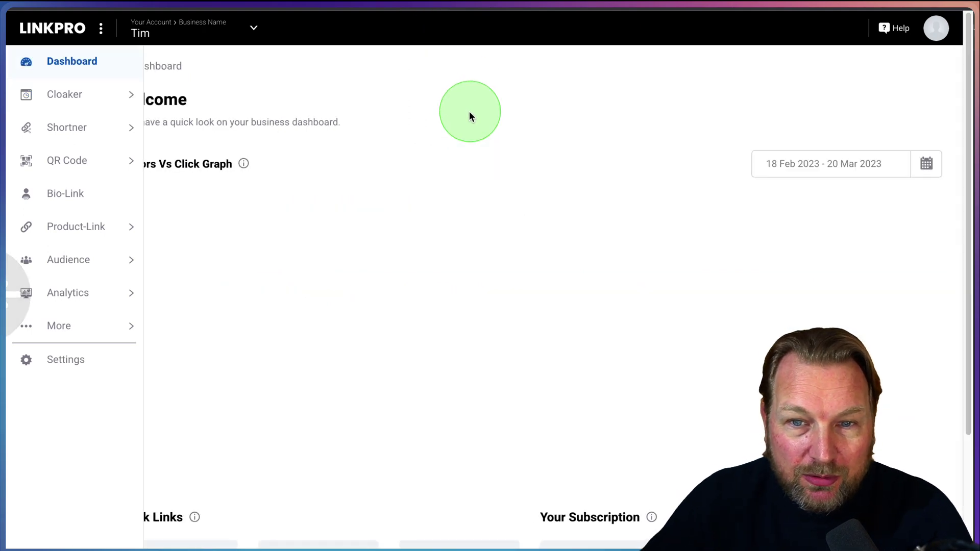
click(88, 98)
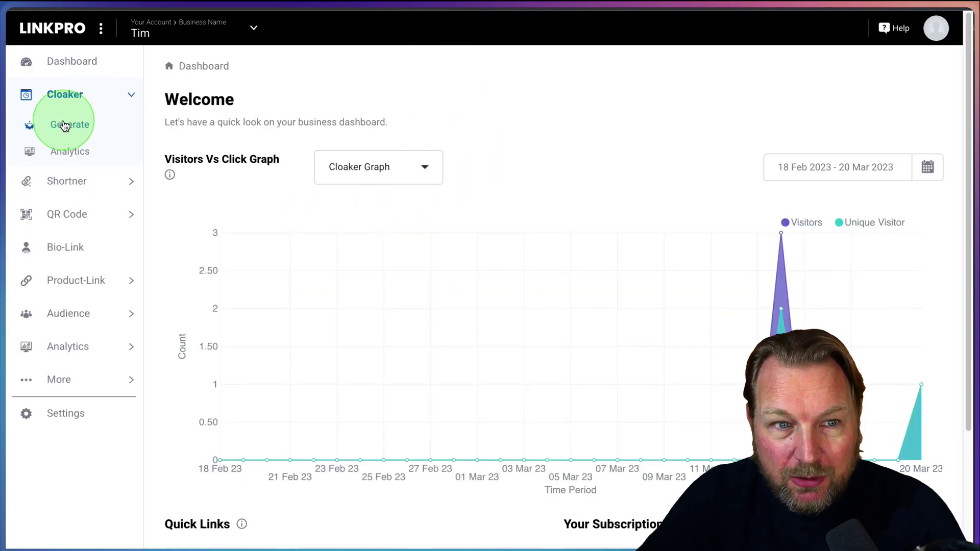
click(68, 124)
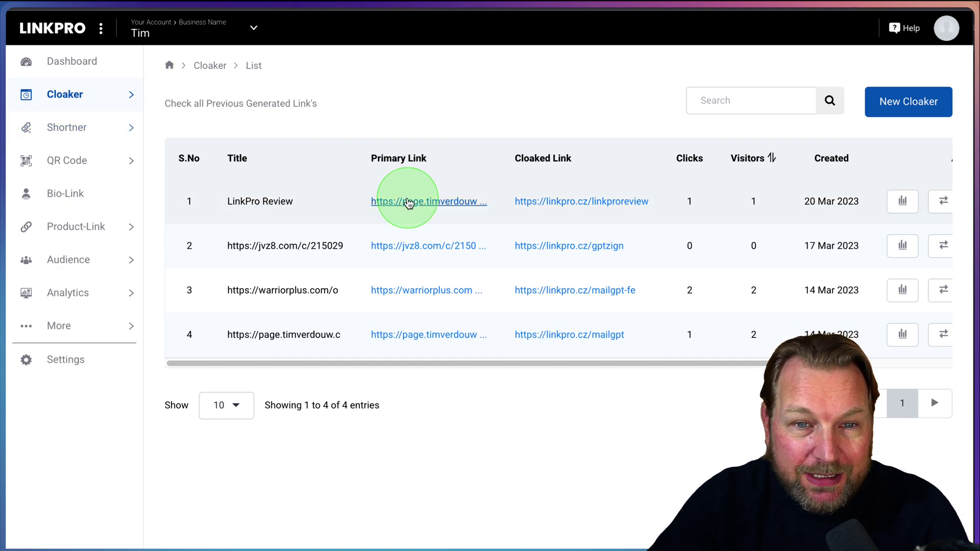
click(416, 207)
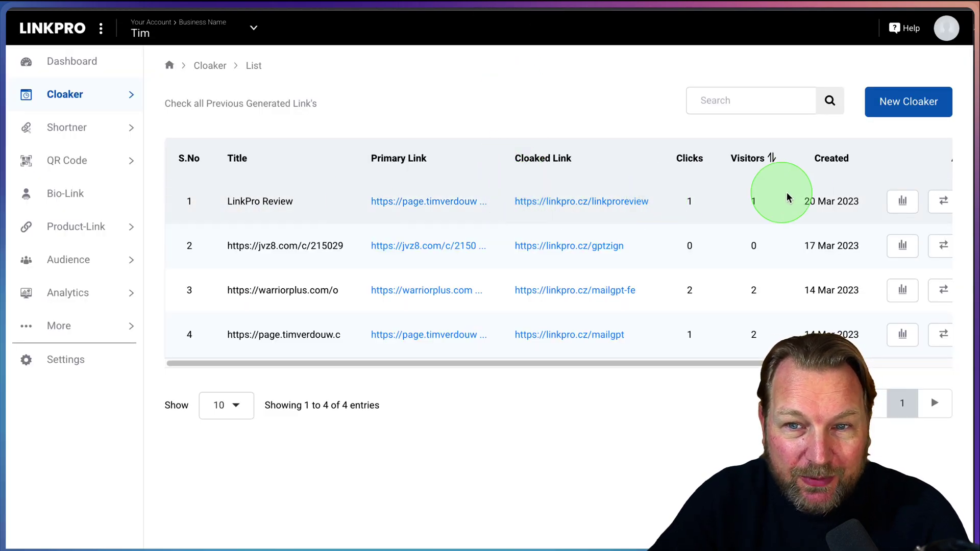
scroll(789, 199, right, 2)
scroll(804, 201, right, 2)
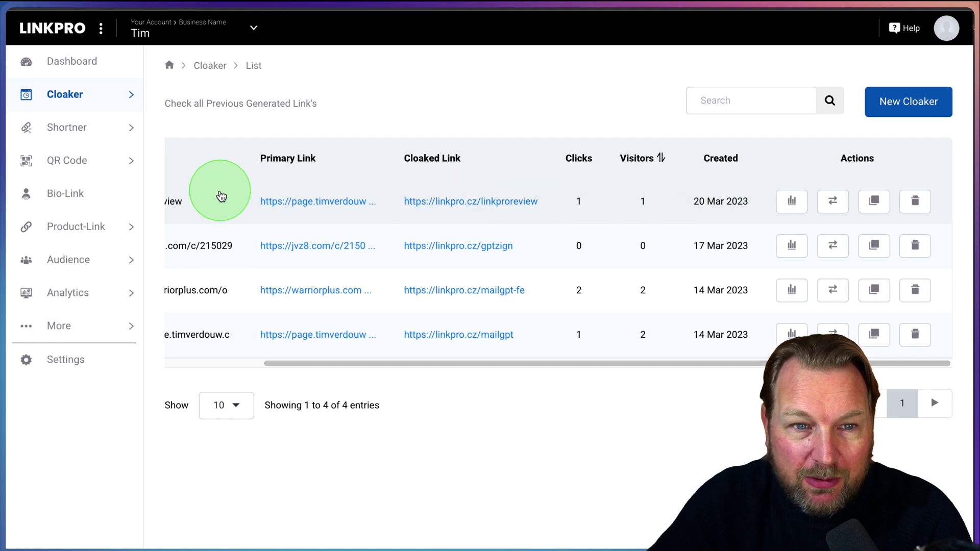
scroll(199, 207, left, 2)
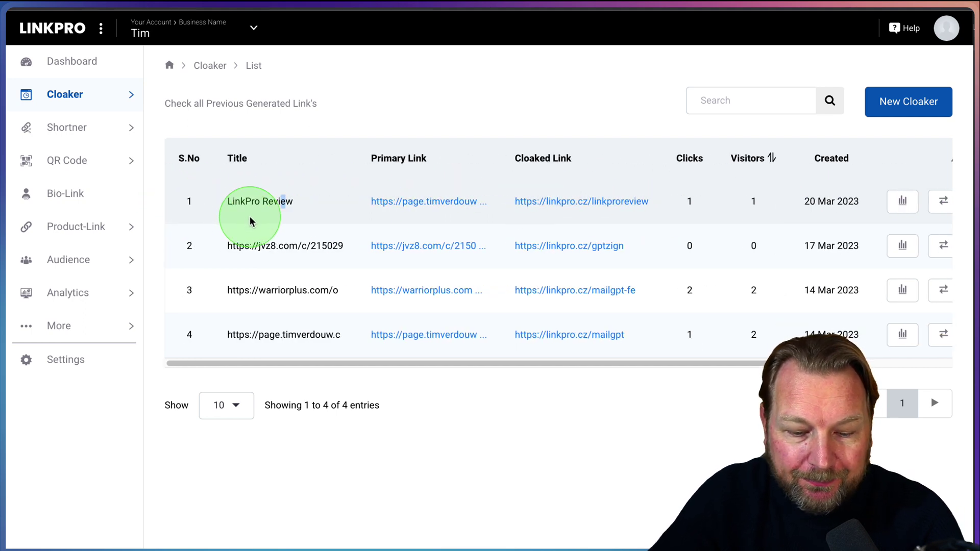
scroll(383, 192, right, 2)
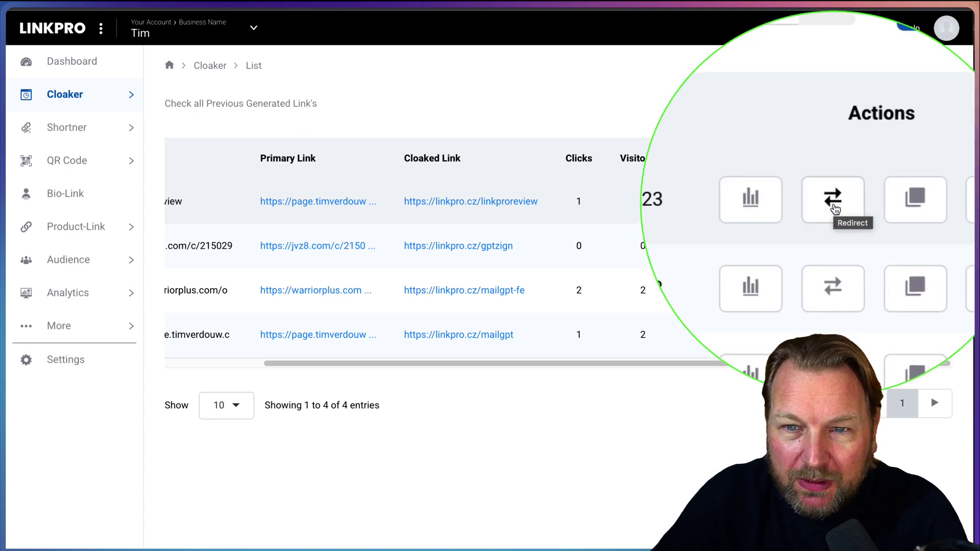
click(833, 202)
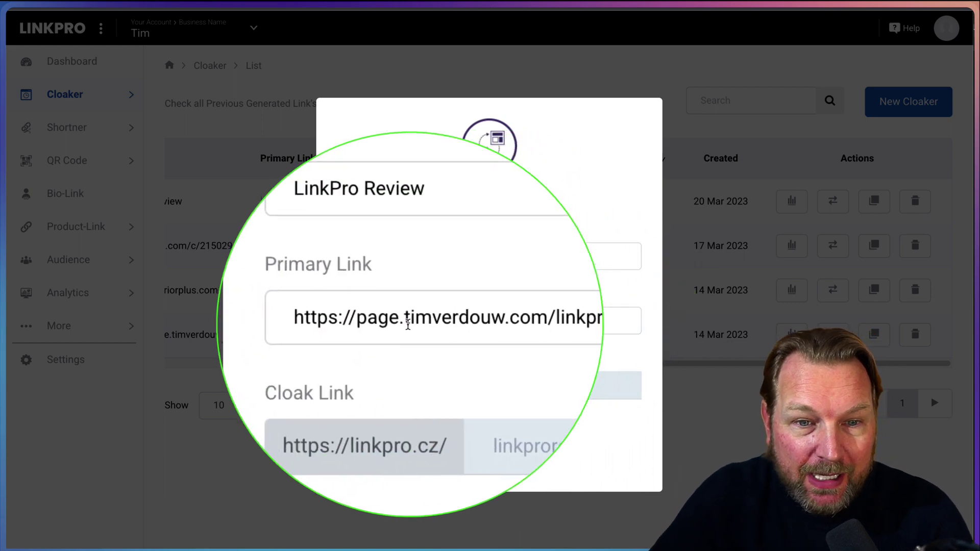
click(407, 323)
key(ctrl+a)
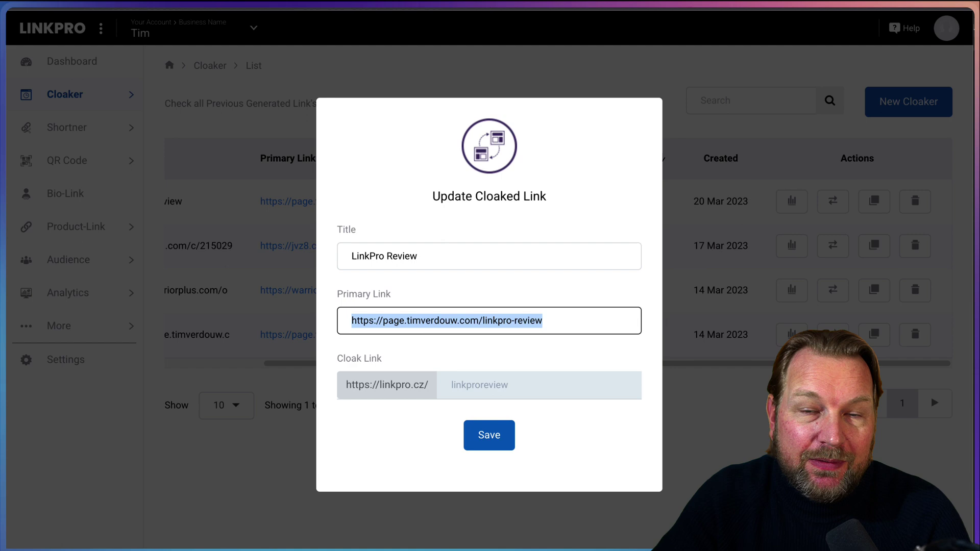
click(635, 4)
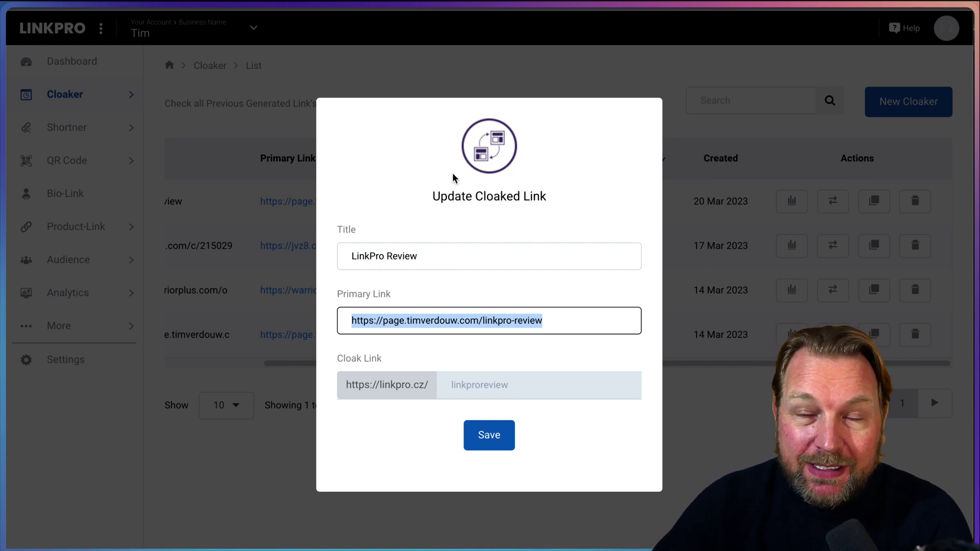
Discard the update form and view Cloaker Analytics for the LinkPro Review link.
click(534, 81)
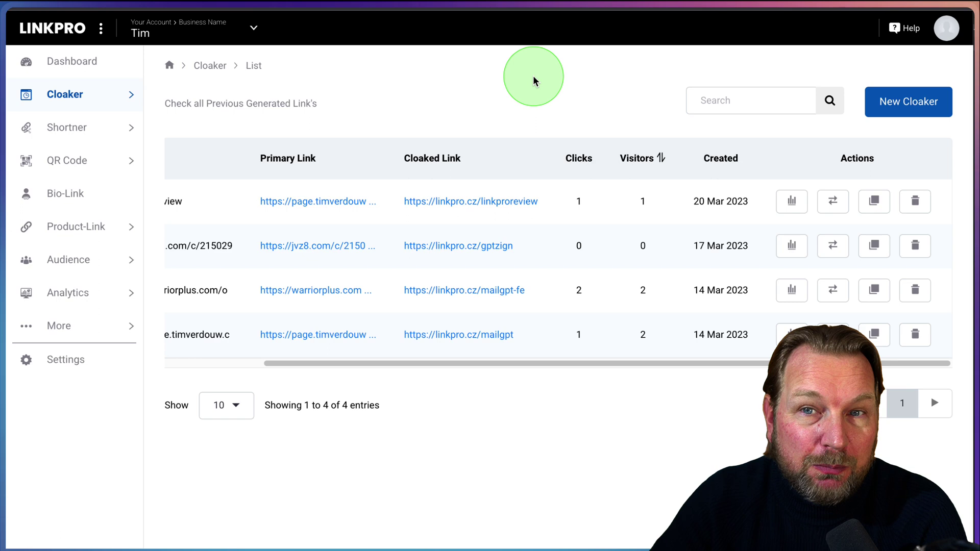
scroll(536, 207, left, 3)
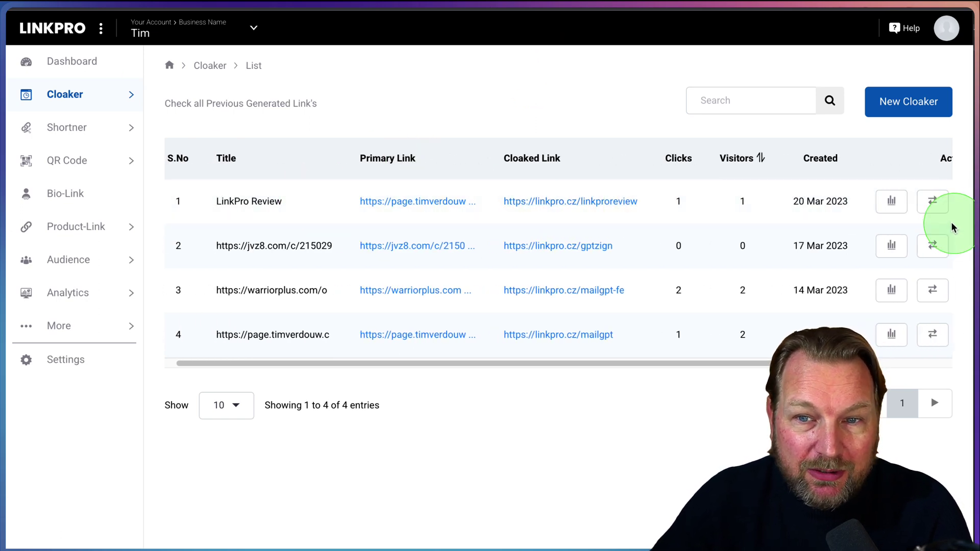
scroll(919, 217, right, 3)
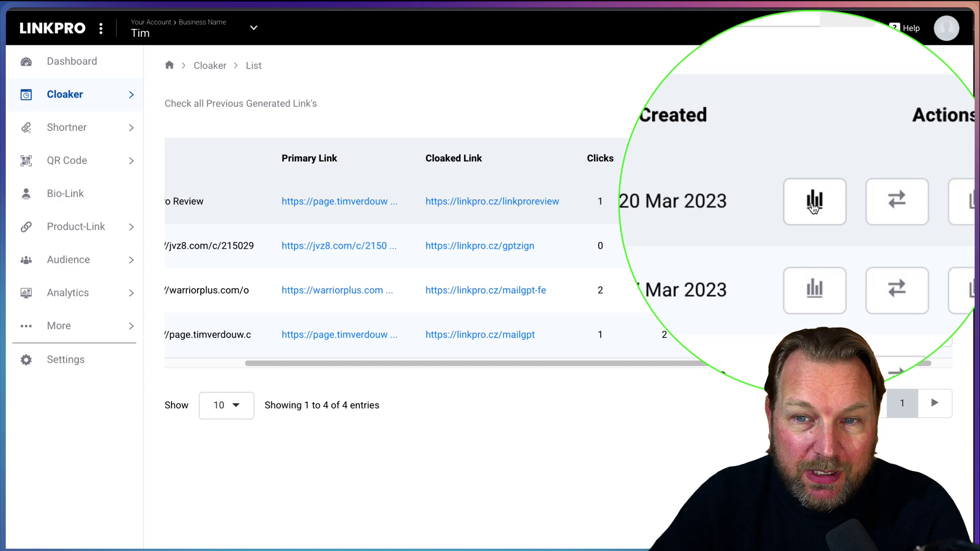
click(813, 202)
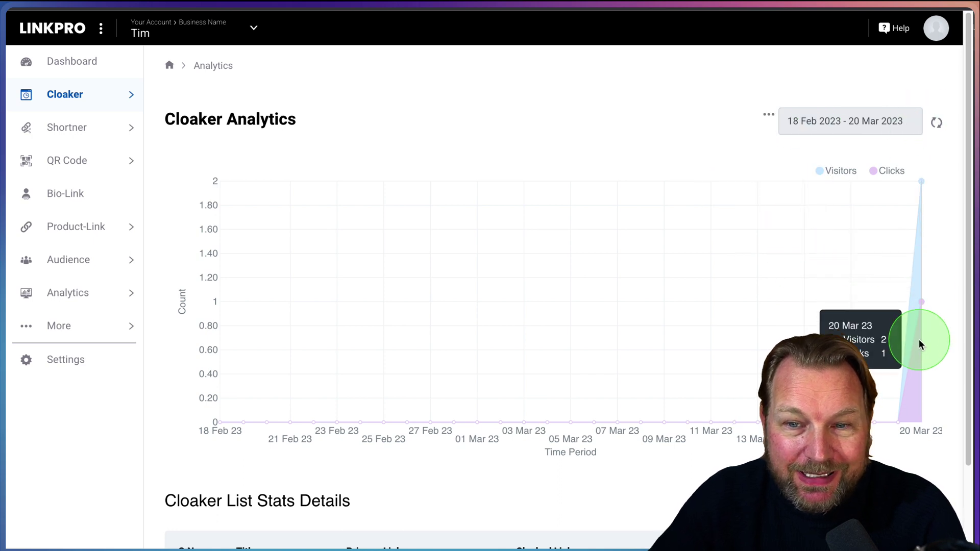
mouse_move(919, 192)
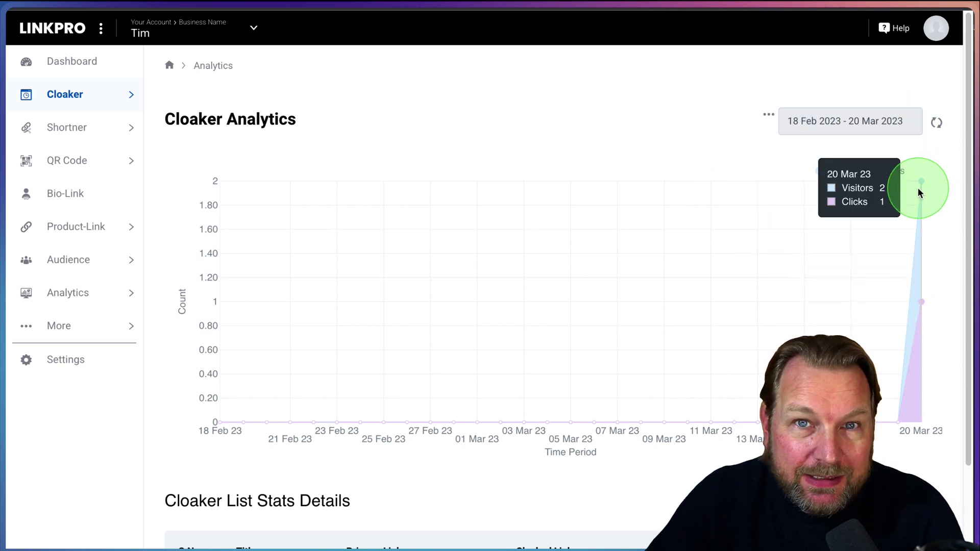
scroll(871, 299, down, 3)
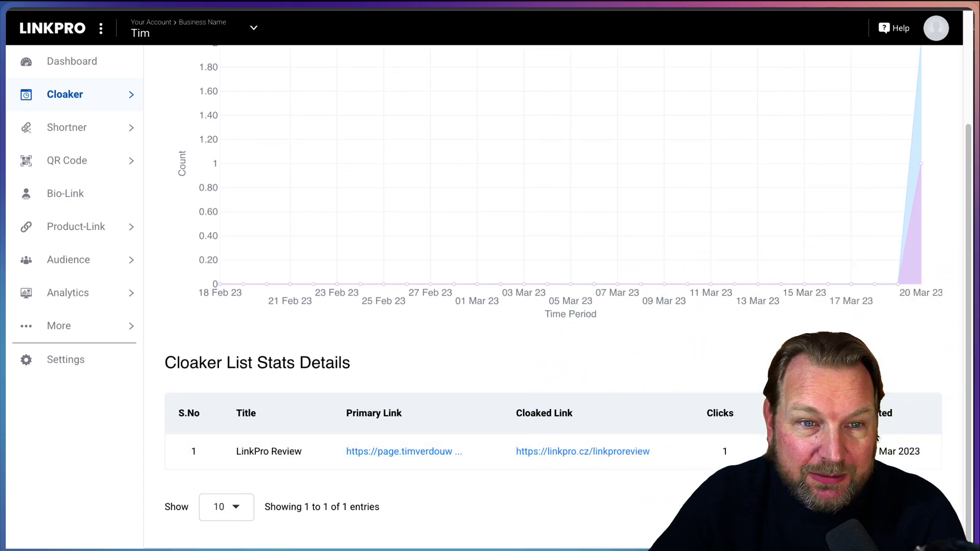
scroll(740, 328, up, 3)
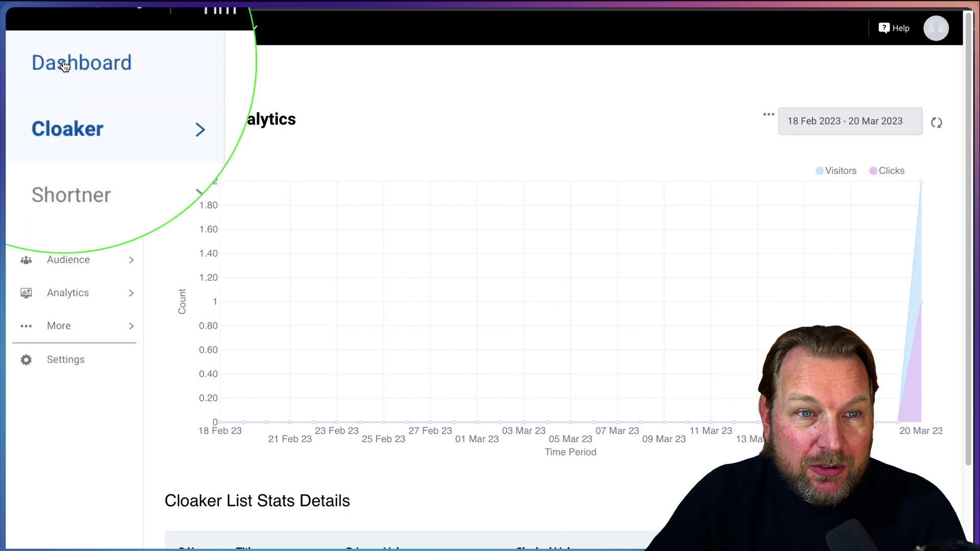
Show the dashboard graph limited to the last 7 days (13–20 Mar 2023).
click(63, 65)
mouse_move(817, 282)
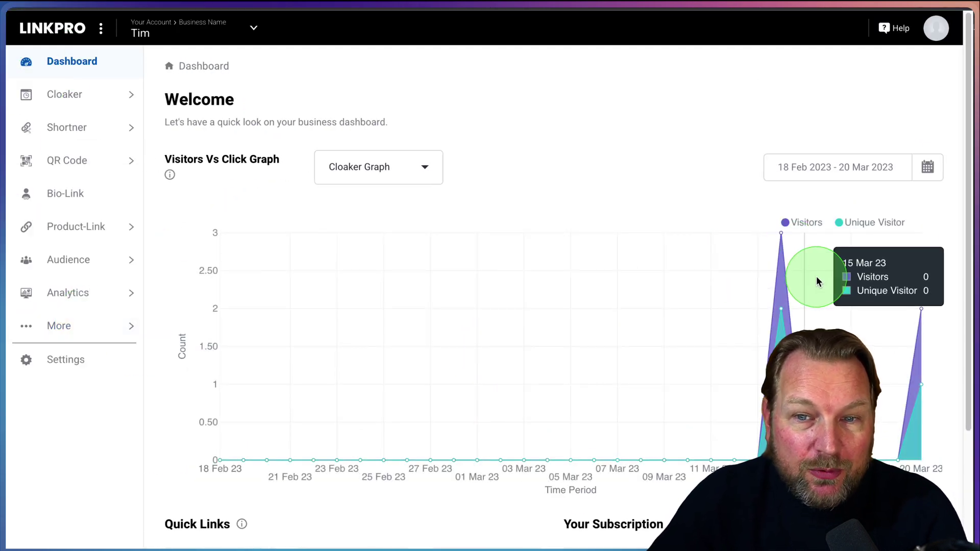
click(837, 167)
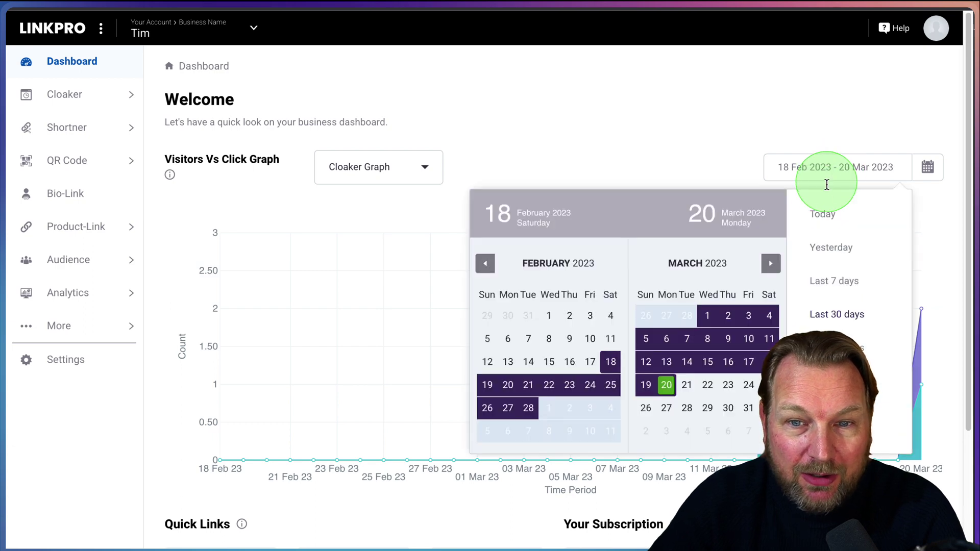
click(833, 282)
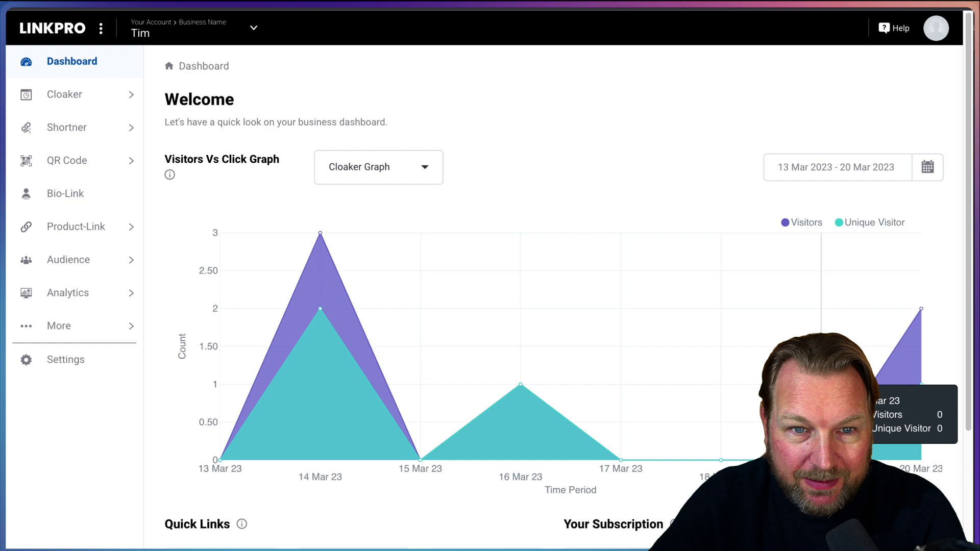
Switch the visitors-vs-clicks graph to Shortner data and re-expand Cloaker navigation.
click(355, 175)
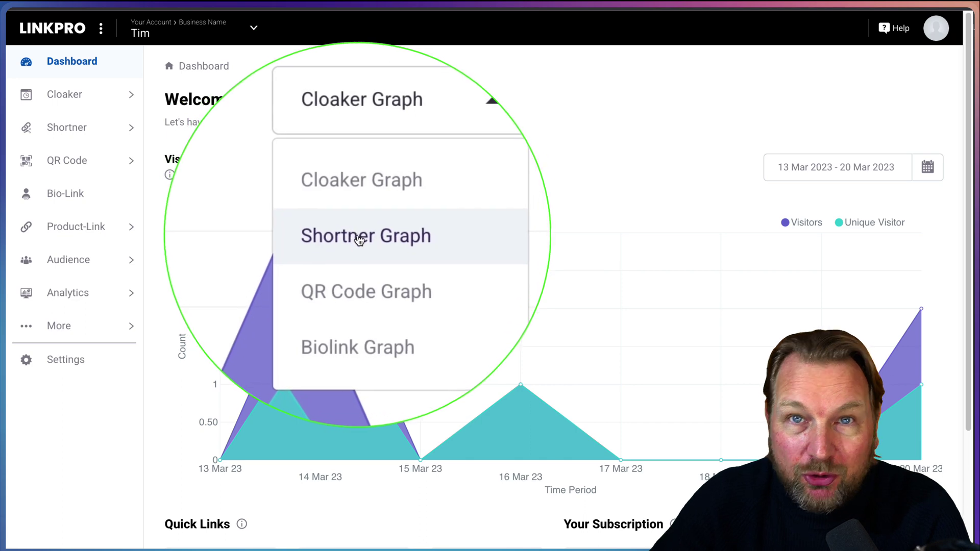
click(357, 235)
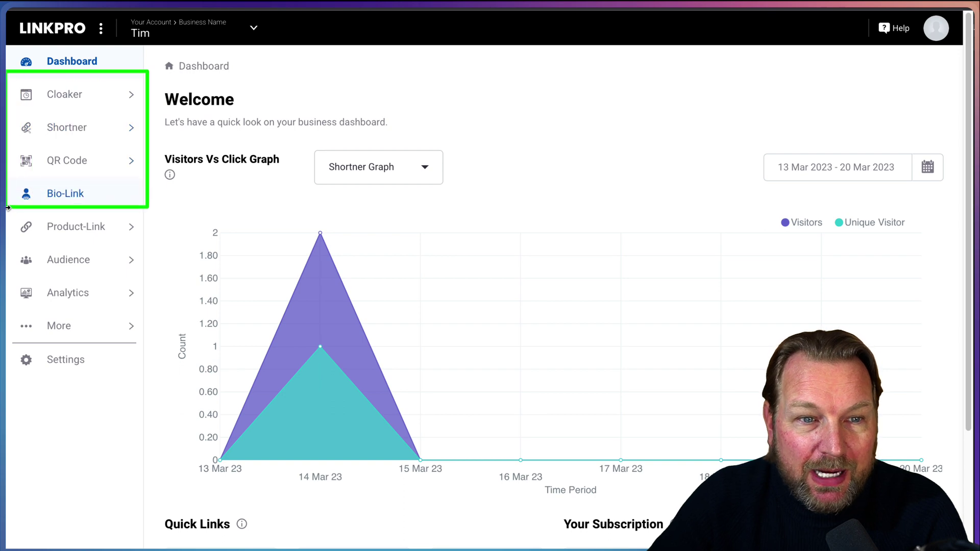
click(422, 167)
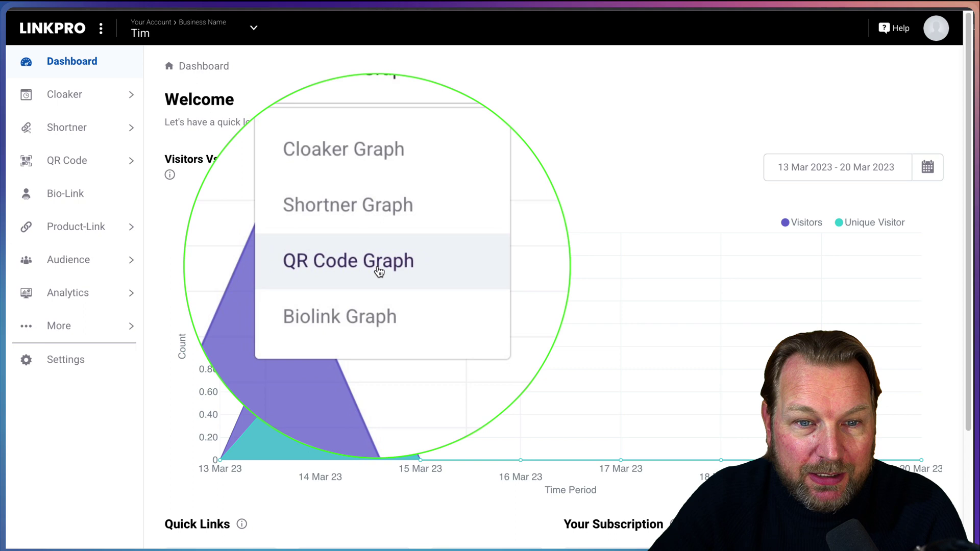
click(541, 181)
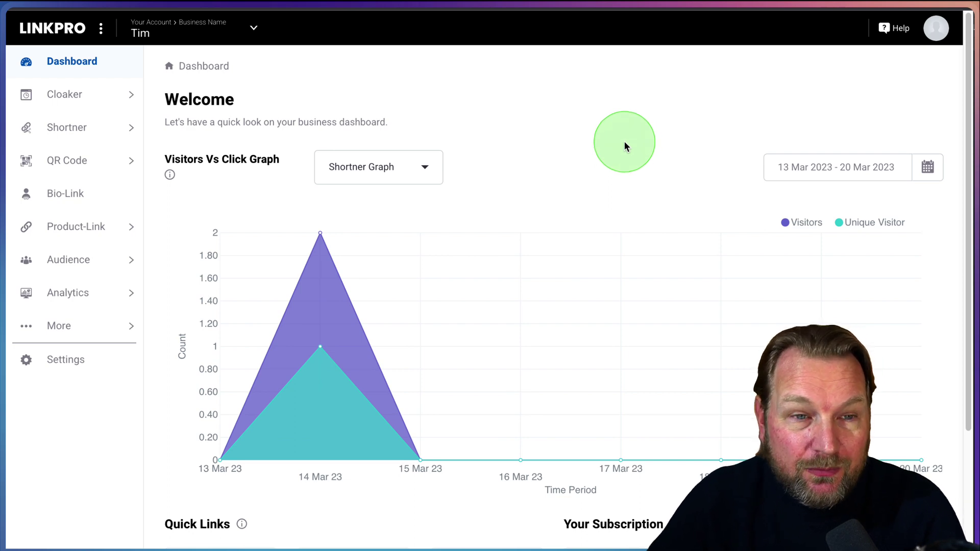
click(130, 99)
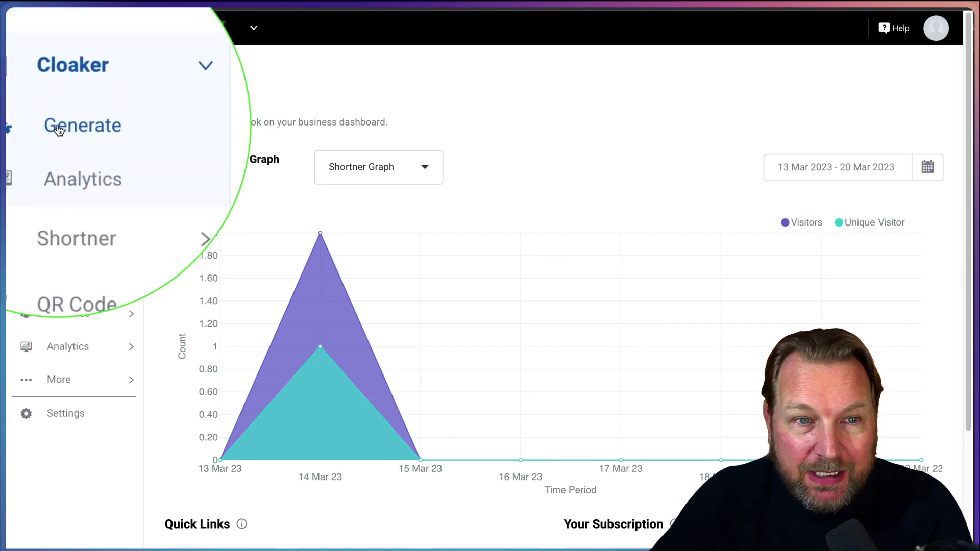
Show the Shortner list of three previously generated short links.
click(131, 98)
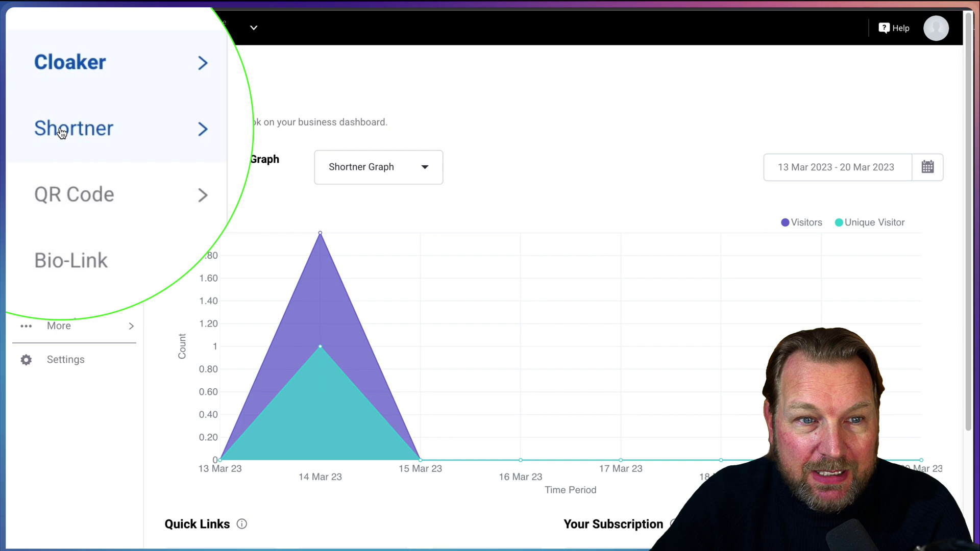
click(61, 128)
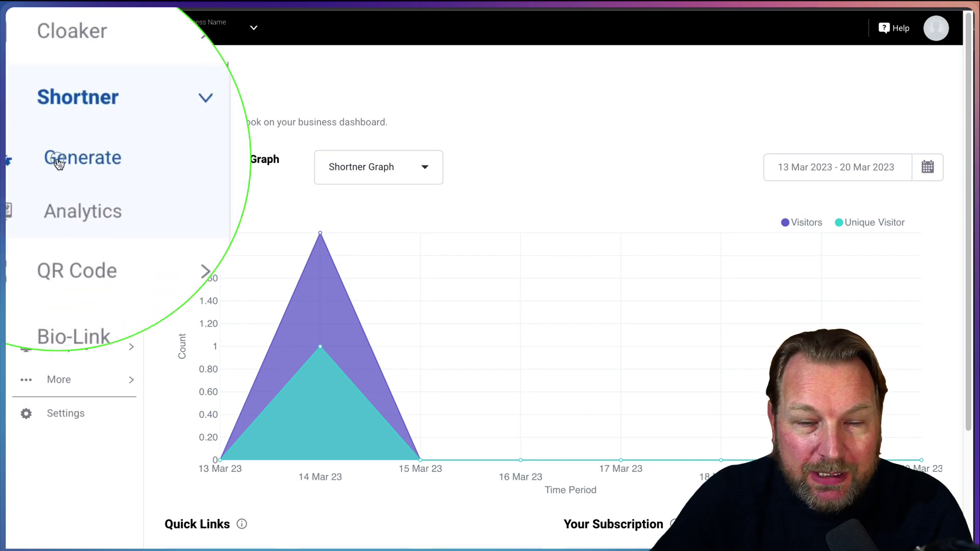
click(59, 163)
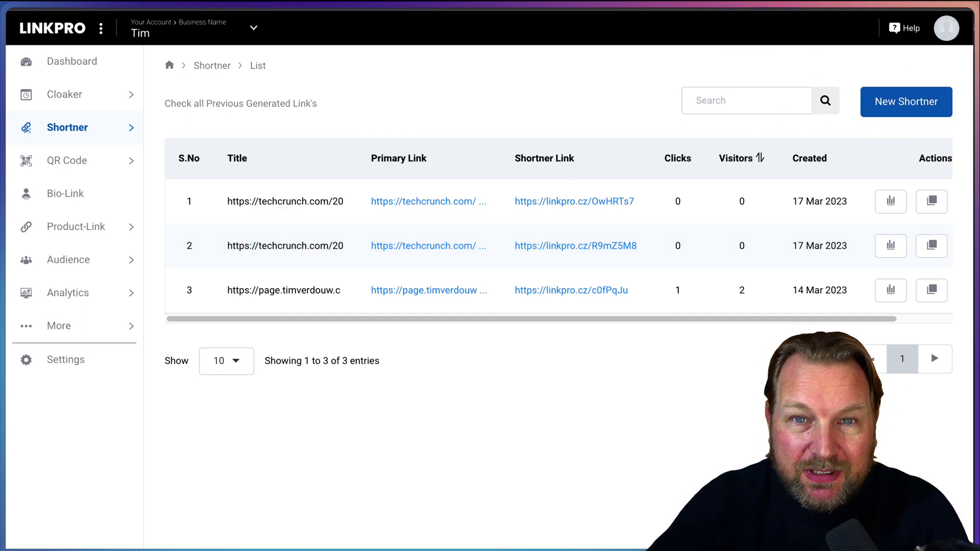
Copy the LinkPro landing page URL from its tab and return to the shortener list.
click(414, 7)
right_click(300, 14)
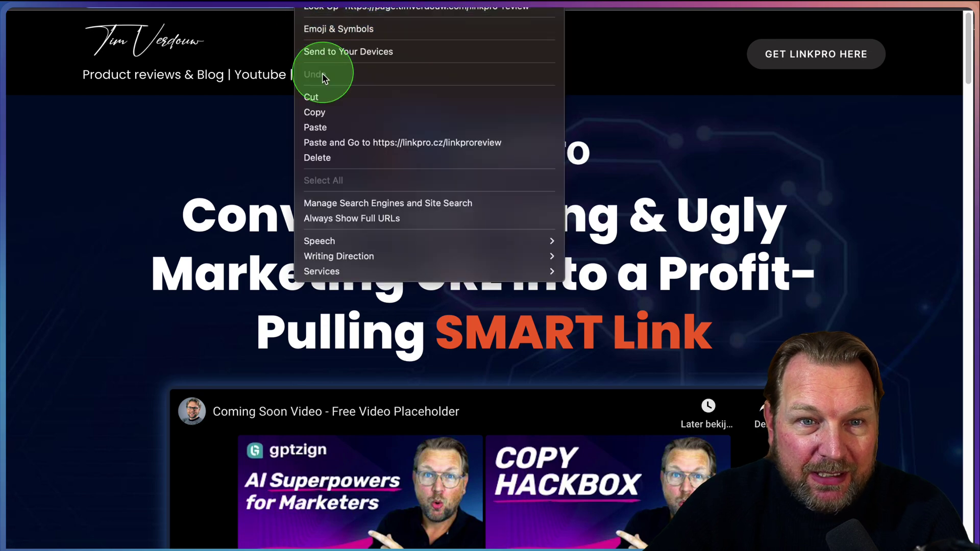
click(319, 114)
click(503, 9)
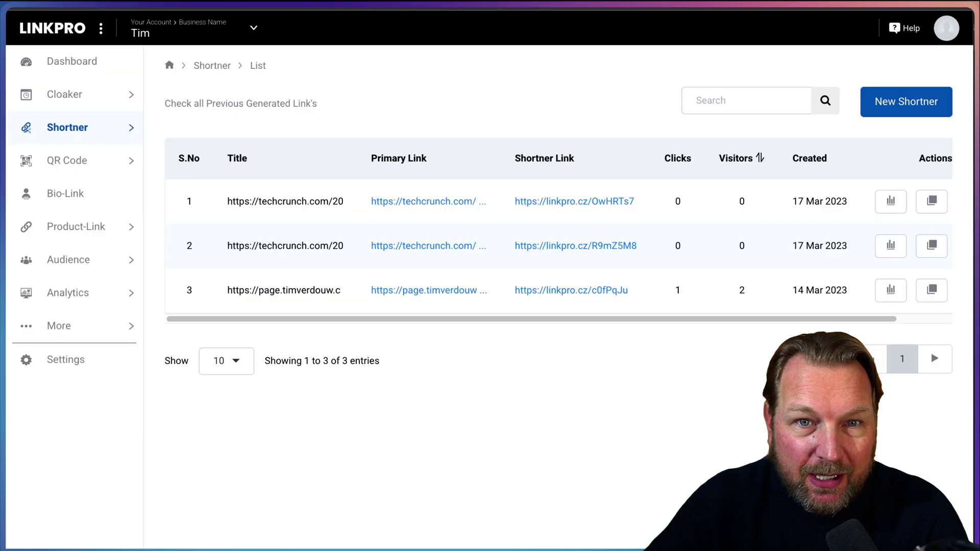
Generate a short link titled 'Linkpro review' pointing to the review page.
click(892, 101)
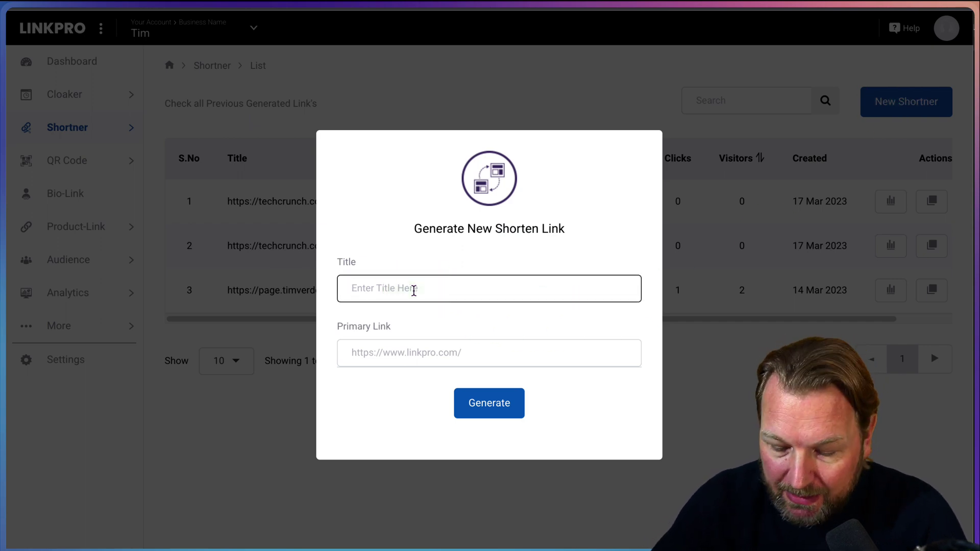
text(Lin)
click(414, 290)
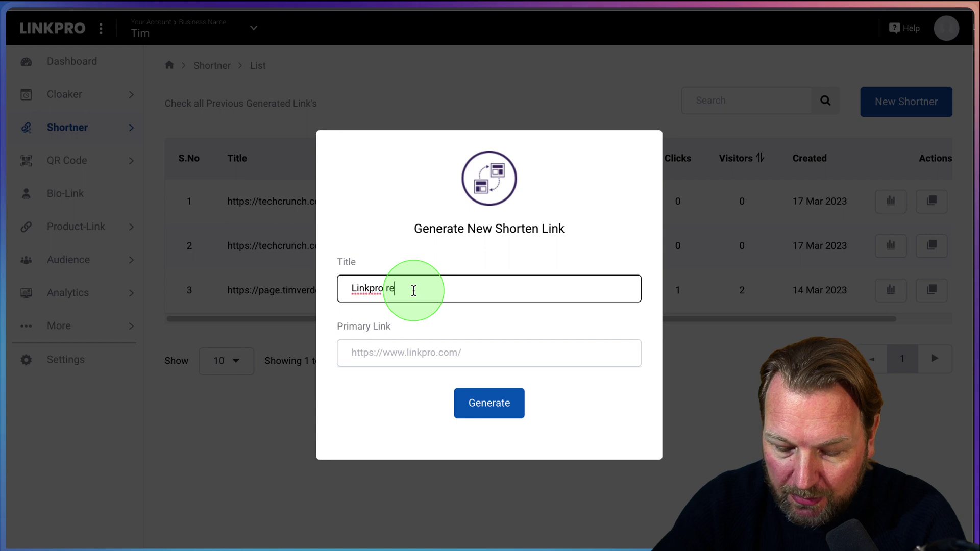
click(422, 348)
key(ctrl+v)
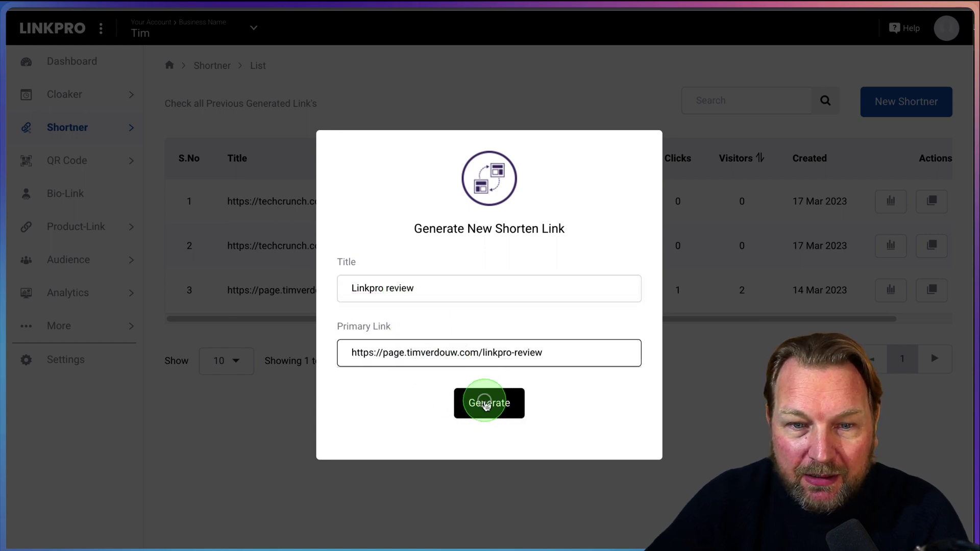
click(483, 403)
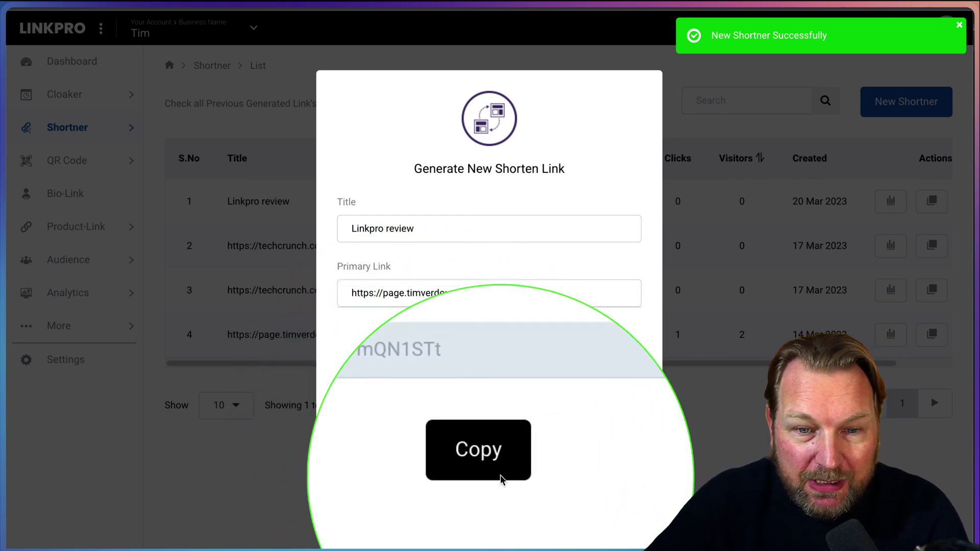
click(496, 472)
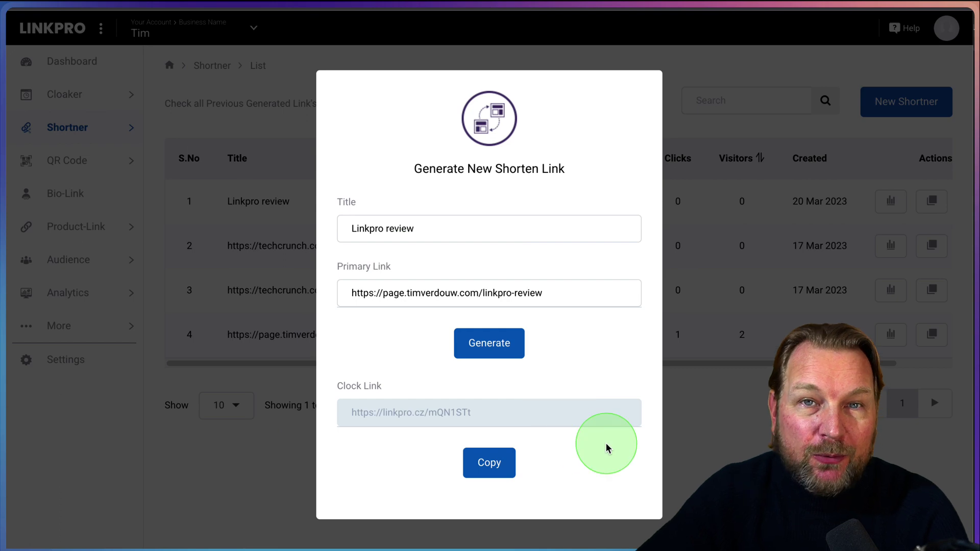
click(491, 465)
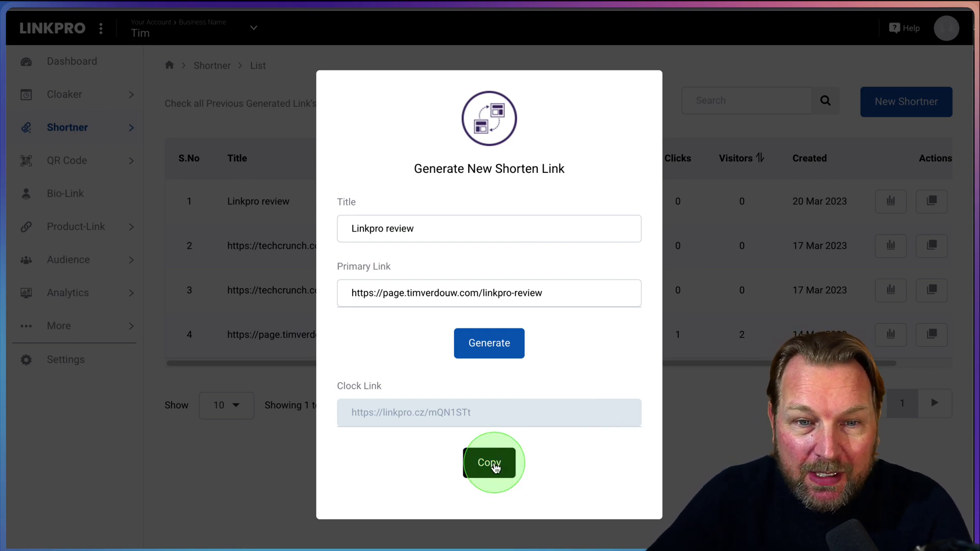
click(704, 325)
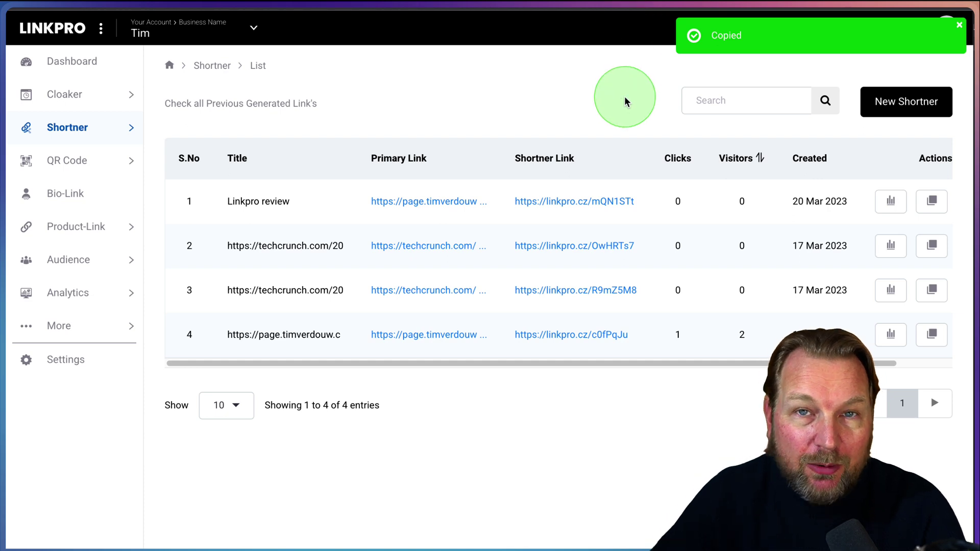
scroll(636, 172, right, 2)
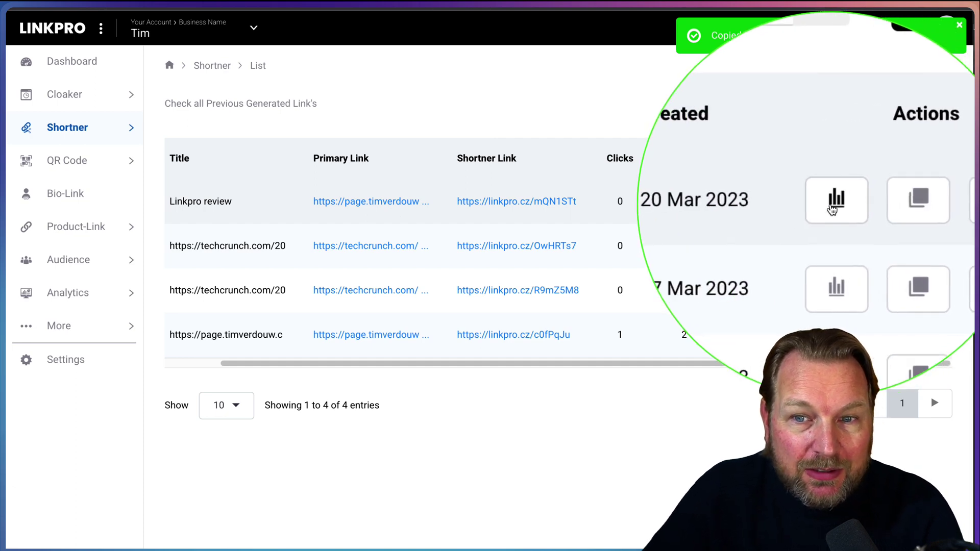
scroll(499, 212, left, 2)
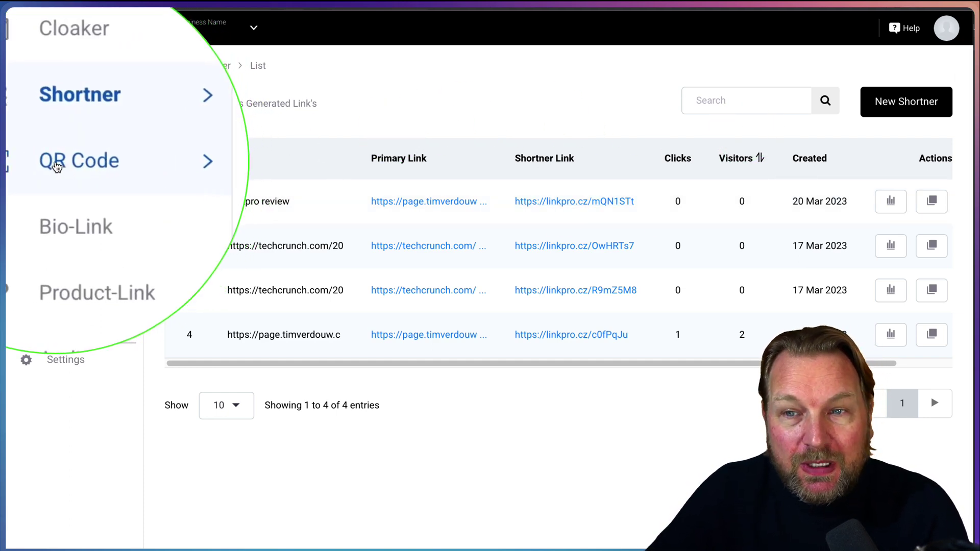
Start a new QR code and put the Linkpro-logo image on its preview card.
click(56, 166)
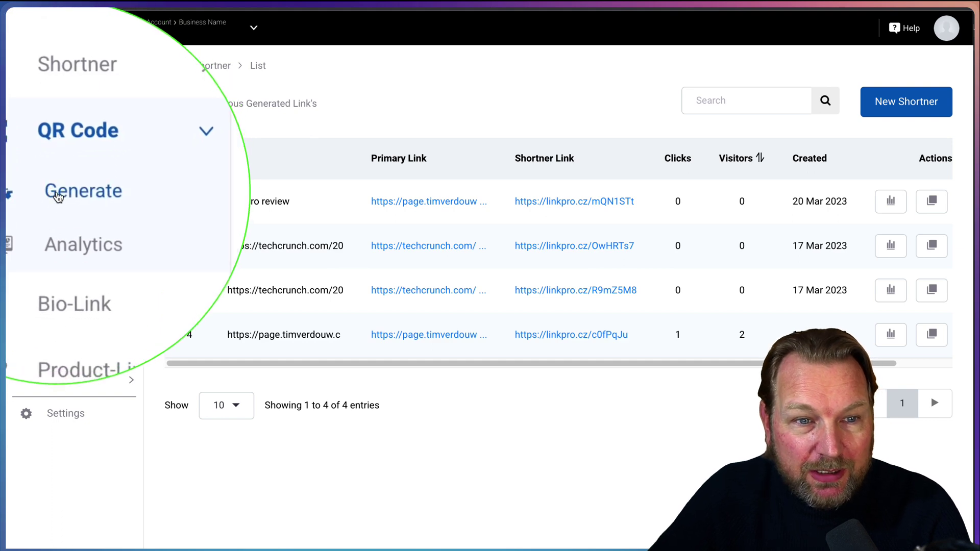
click(57, 197)
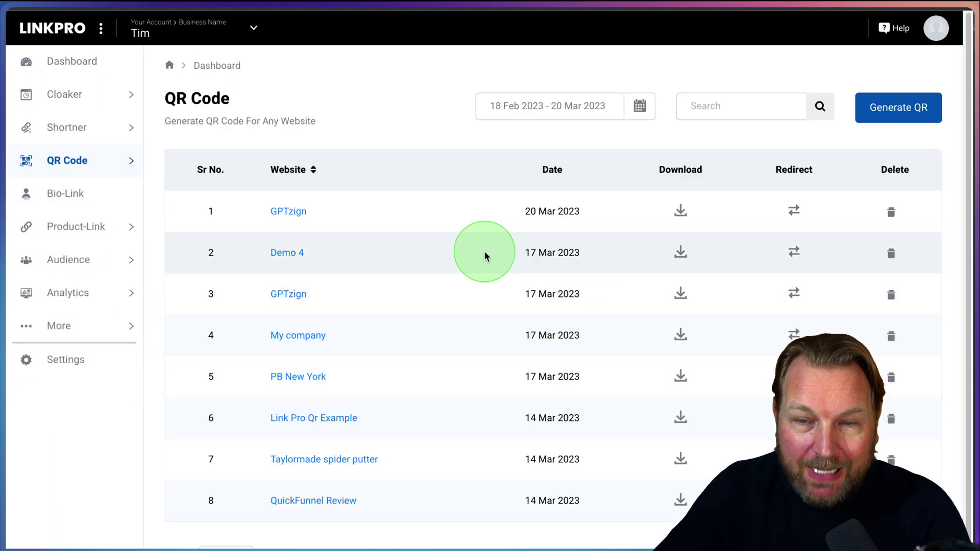
click(897, 112)
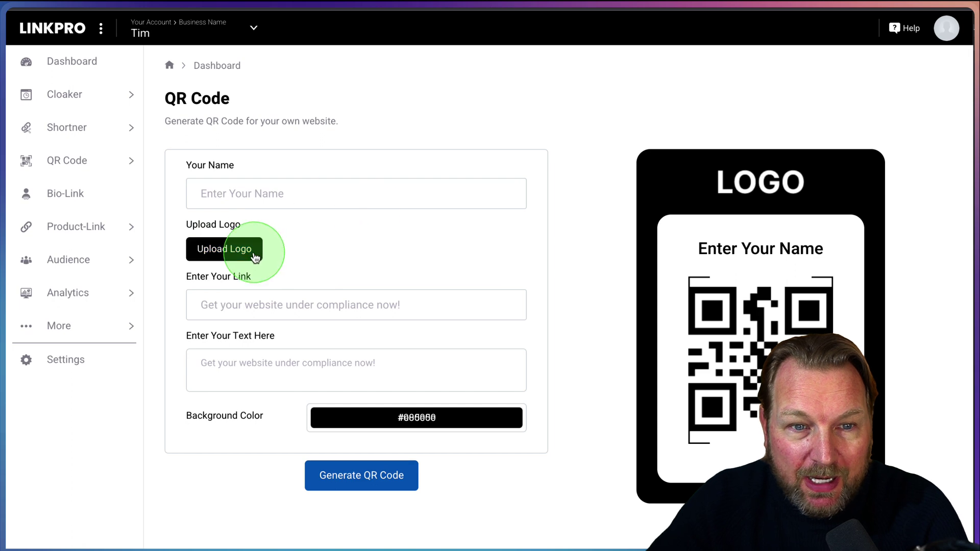
click(236, 255)
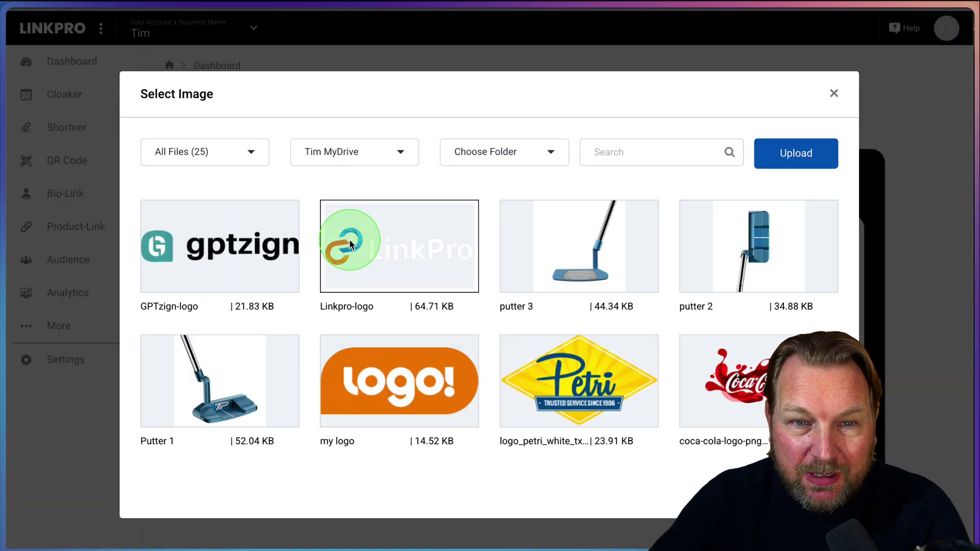
click(383, 254)
text(LinkP)
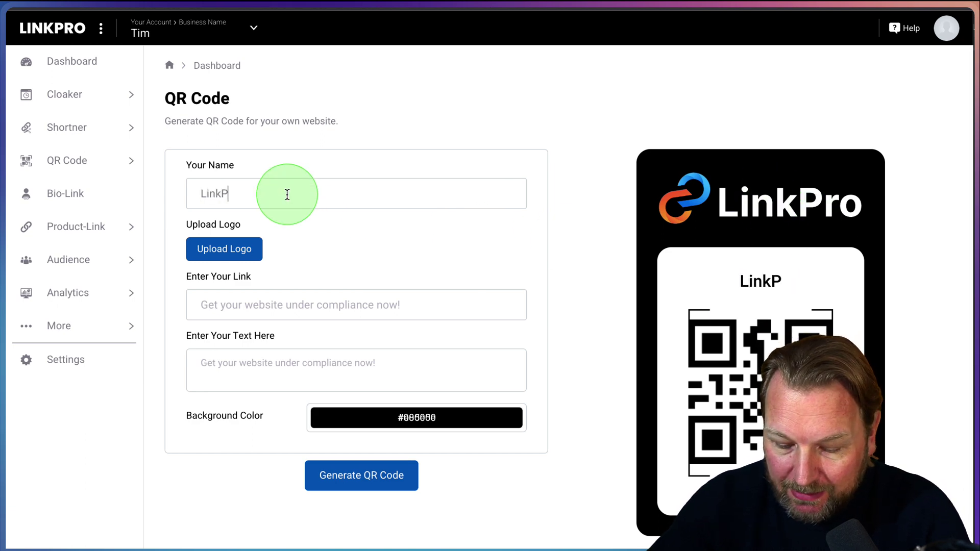
text(ro)
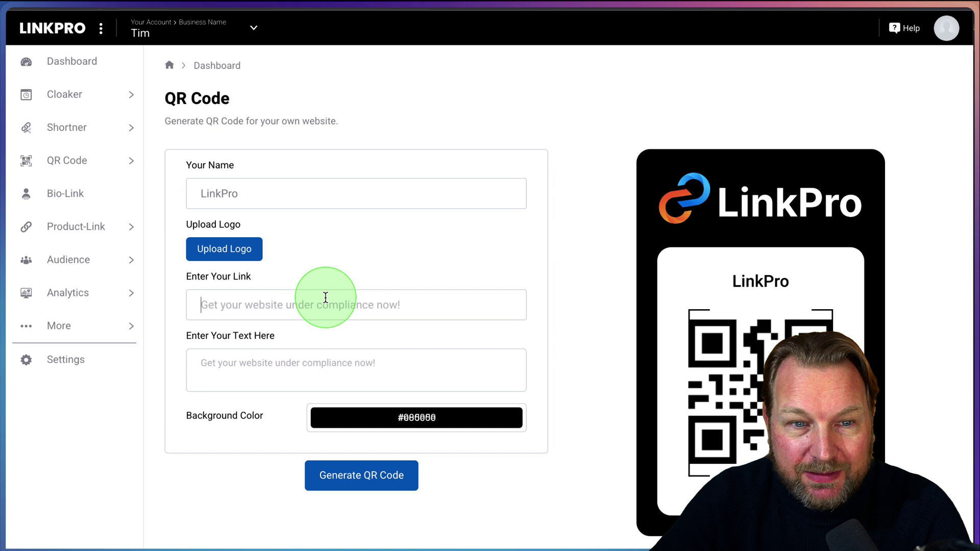
Set the QR link to the linkpro-review page URL with ?tid=Youtube.
key(ctrl+v)
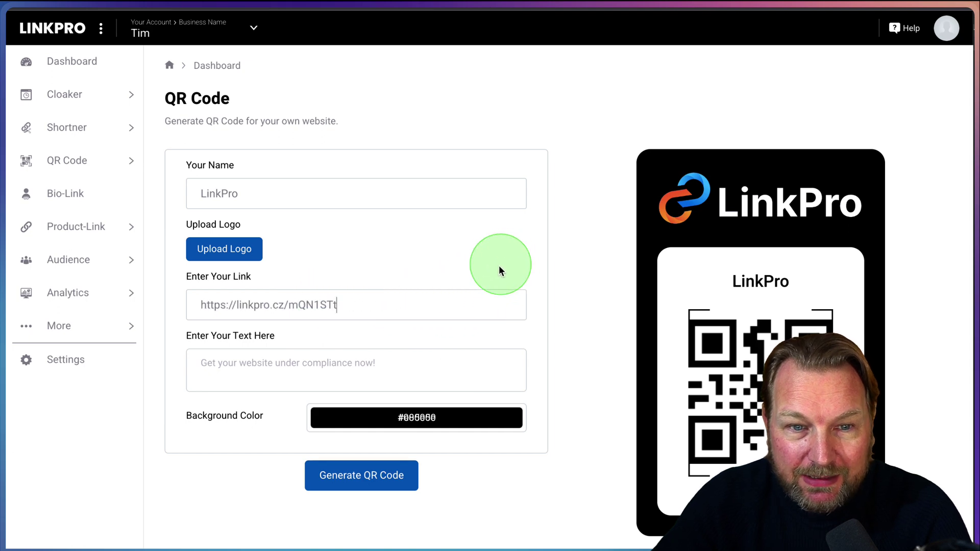
click(499, 6)
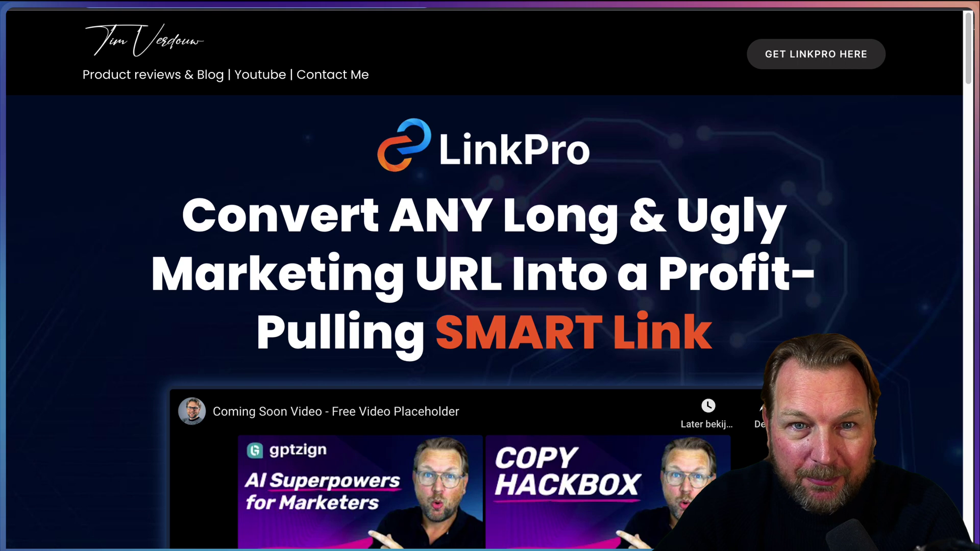
key(ctrl+Tab)
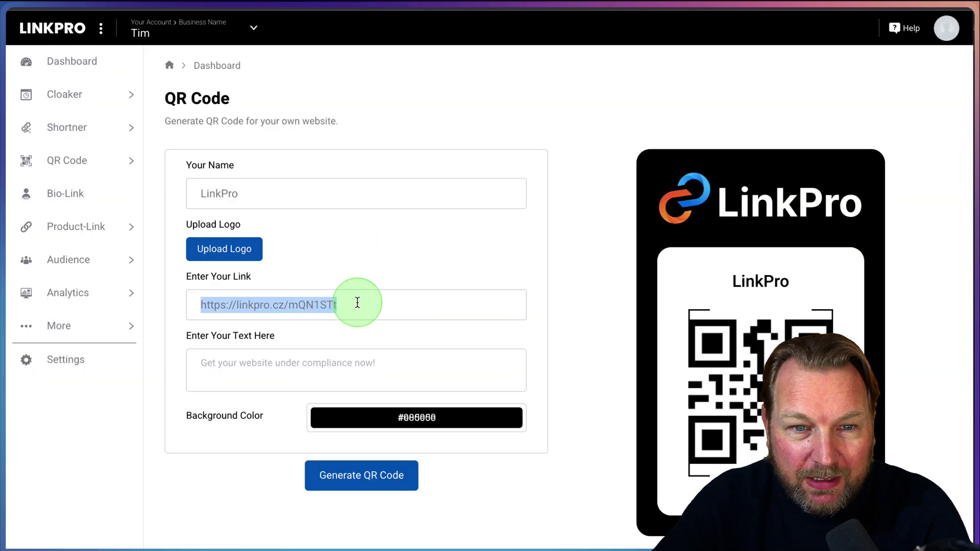
key(ctrl+v)
text(/?ti)
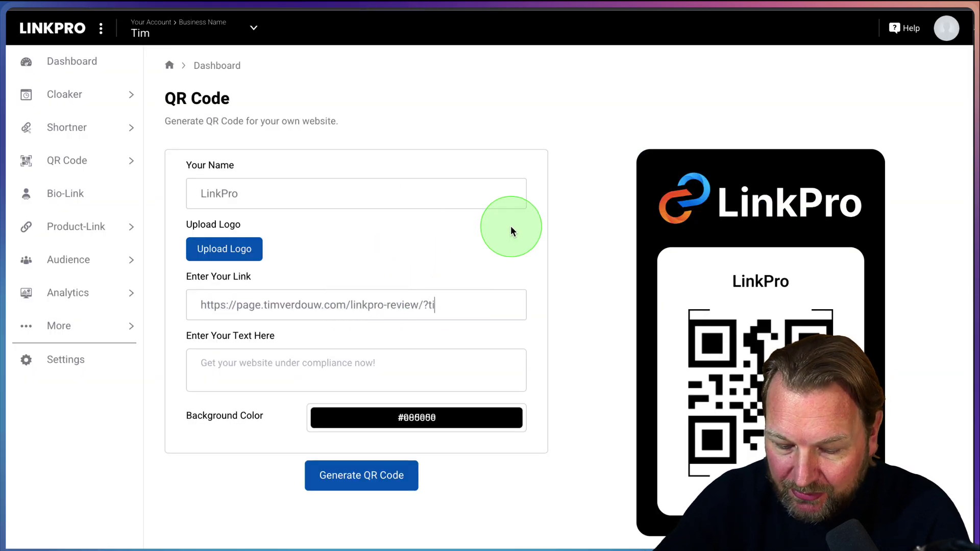
text(d=Yout)
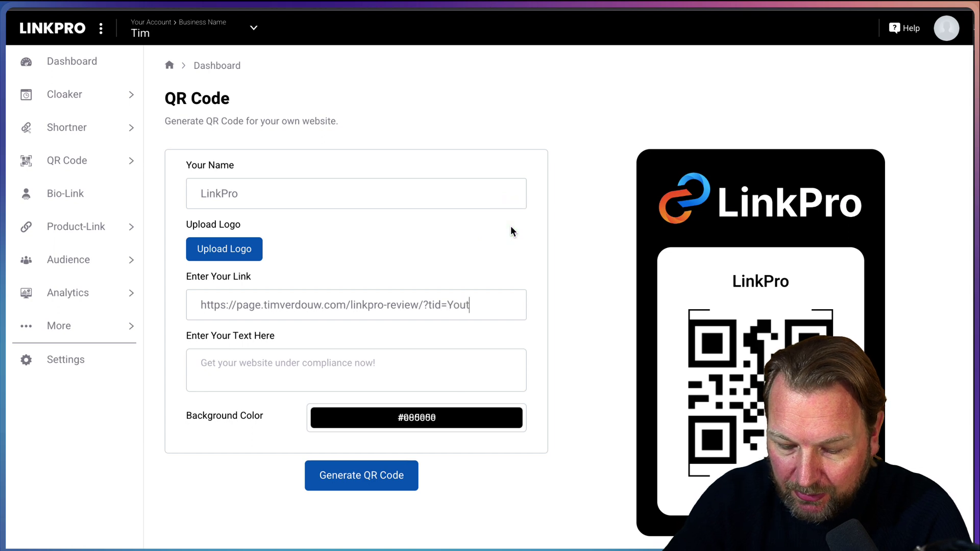
text(ube)
Add the caption 'Check out my linkpro review' to the QR card.
click(349, 359)
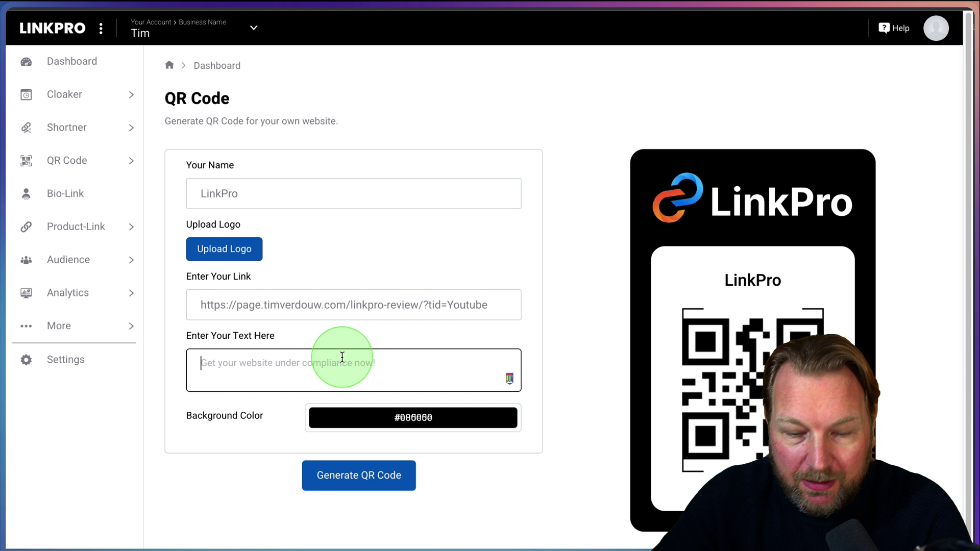
text(Check out my linkpro review)
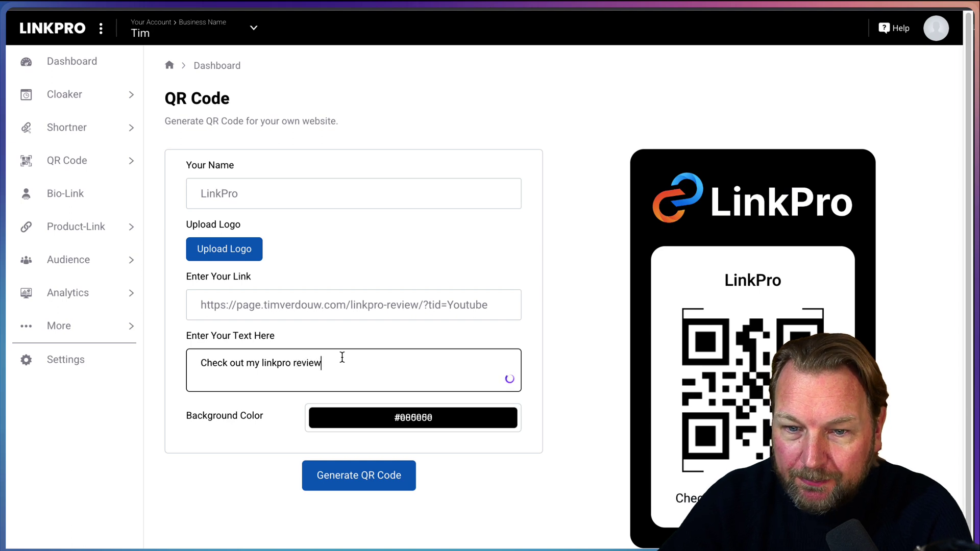
click(513, 485)
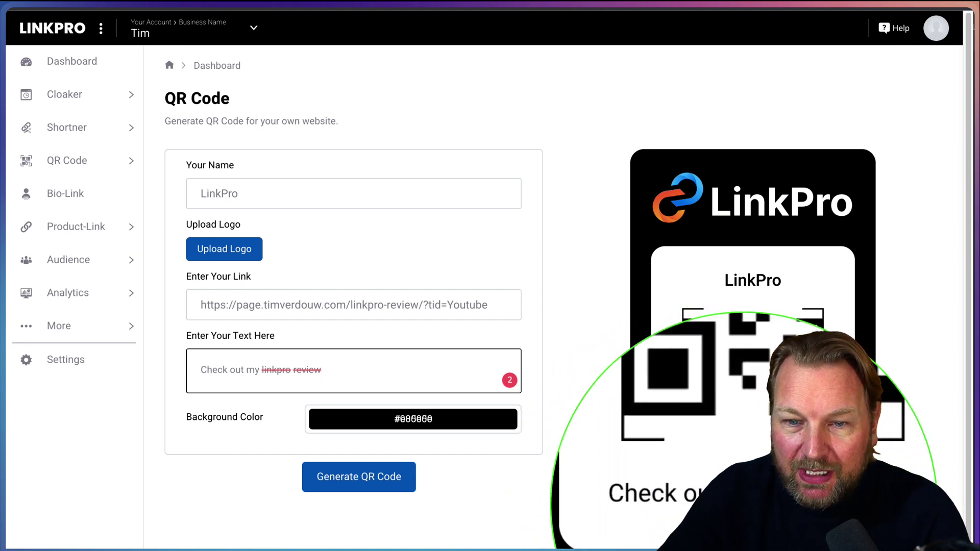
Change the QR card's background colour from black to bright blue via the hue slider.
click(407, 416)
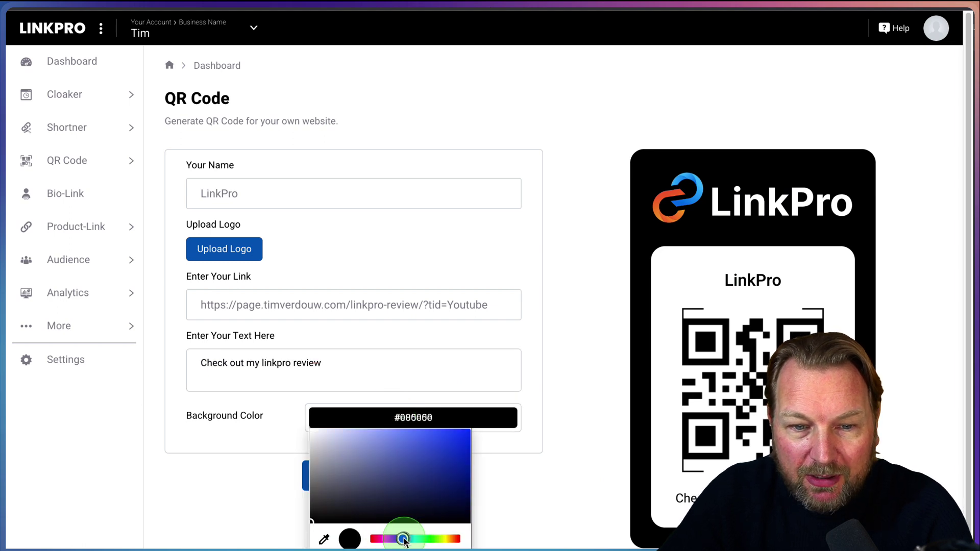
drag(422, 514, 454, 439)
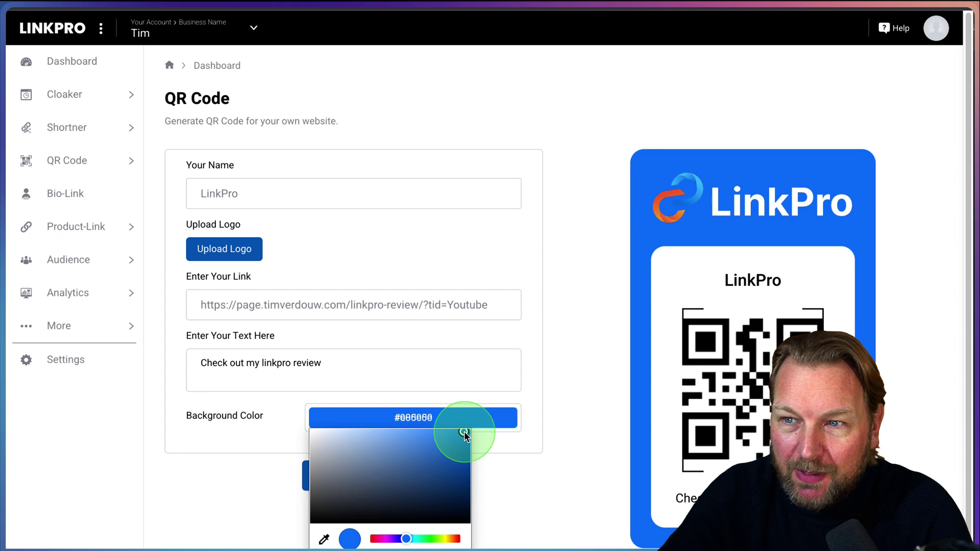
click(295, 421)
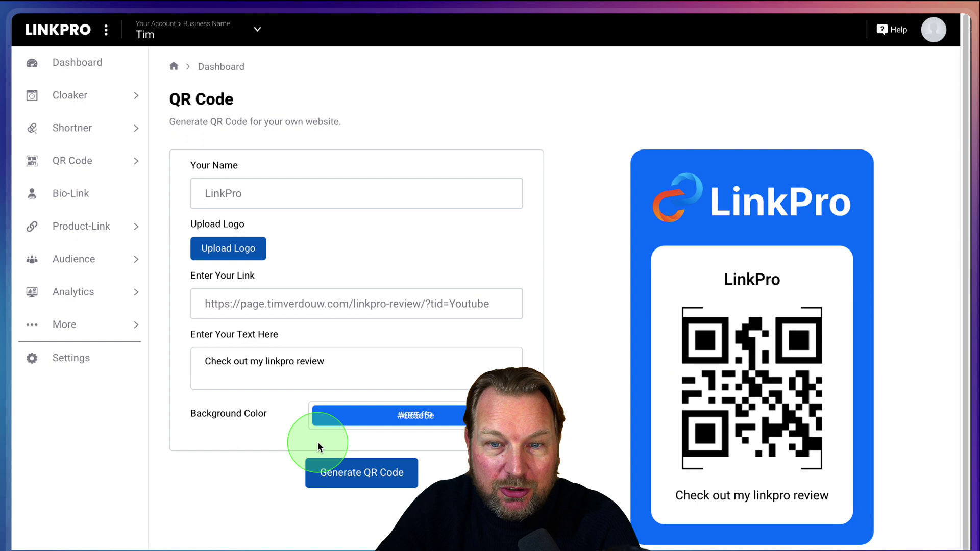
Generate the QR code and wait for the QR Generated Successfully confirmation.
click(376, 480)
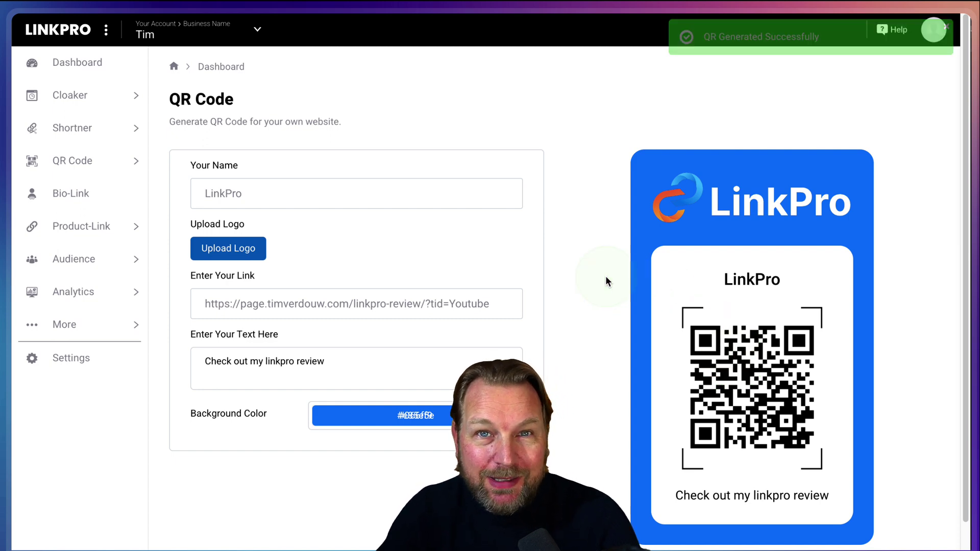
scroll(605, 276, down, 1)
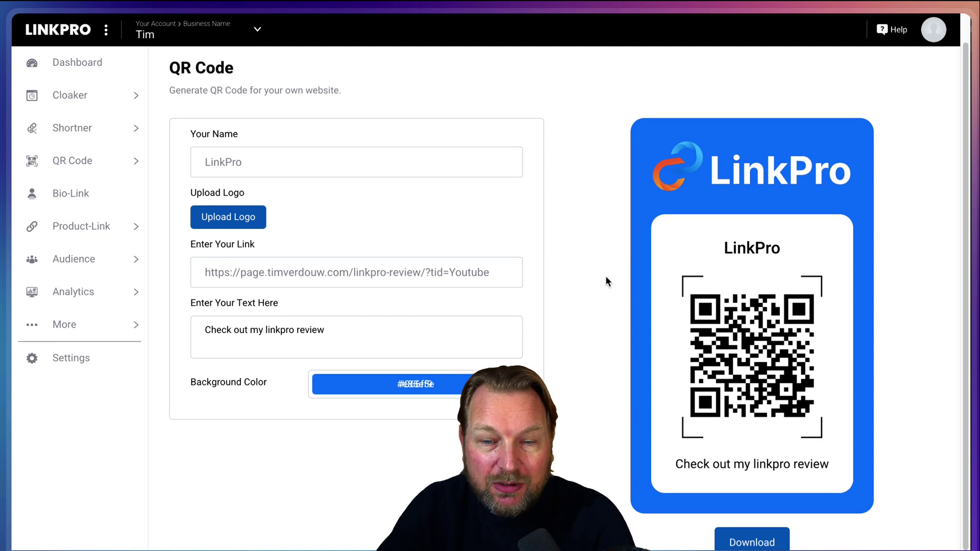
scroll(606, 281, up, 1)
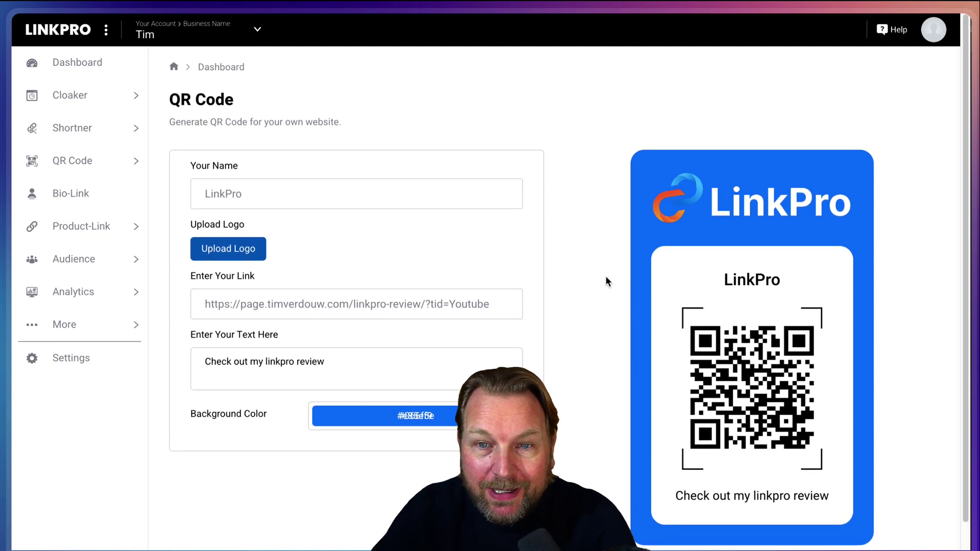
click(589, 290)
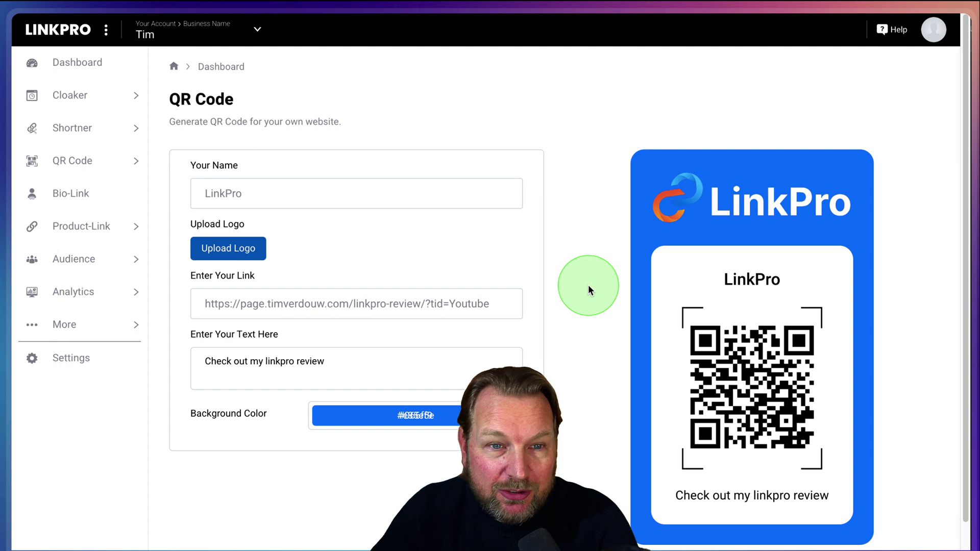
Check the LinkPro code dated 20 Mar 2023 in the QR list, view its redirect settings unchanged, then go to Bio-Link pages.
click(74, 162)
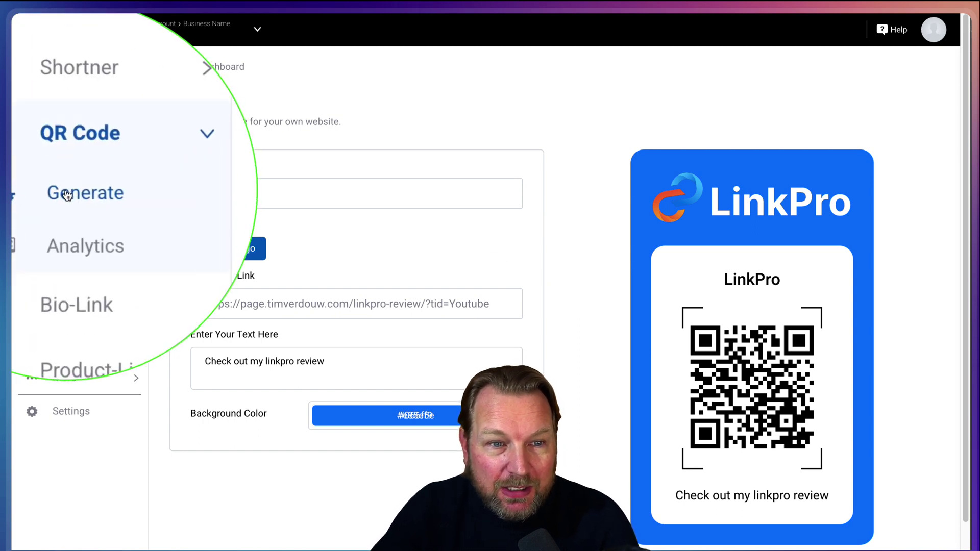
click(65, 196)
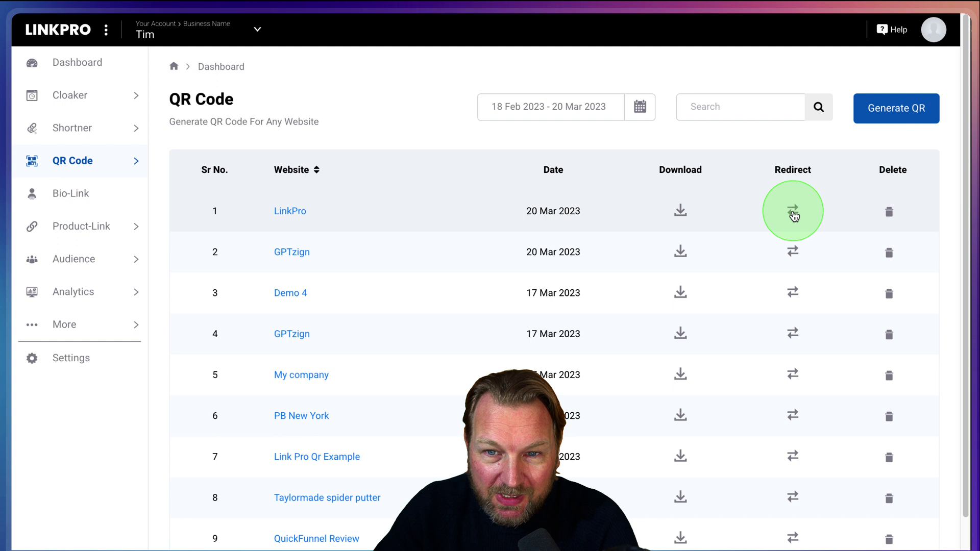
click(792, 213)
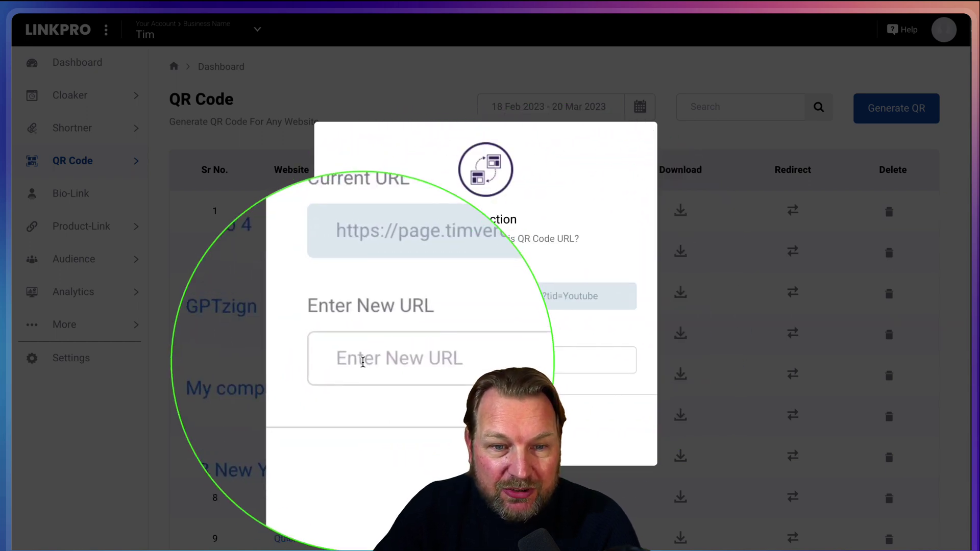
click(676, 148)
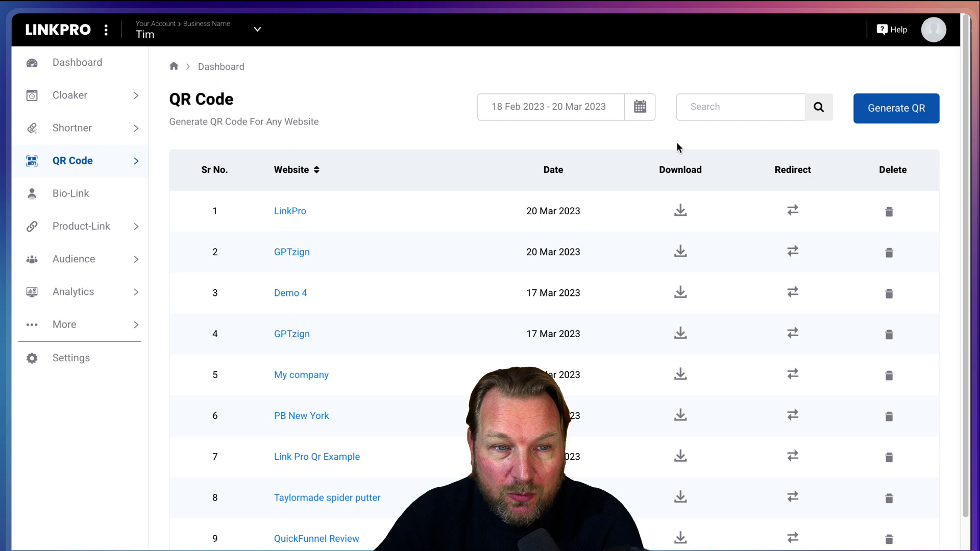
click(71, 192)
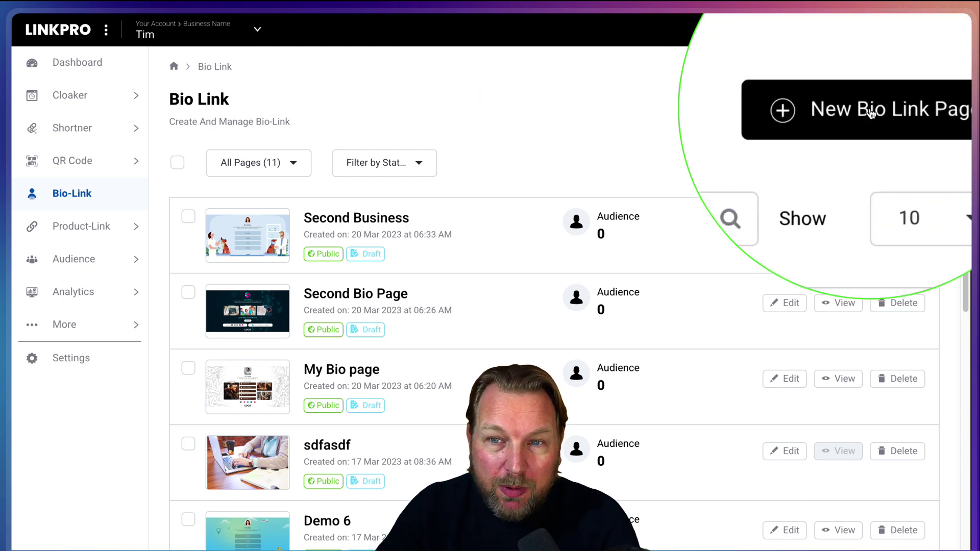
Create a new bio link page named Review Bio Page.
click(869, 113)
click(398, 326)
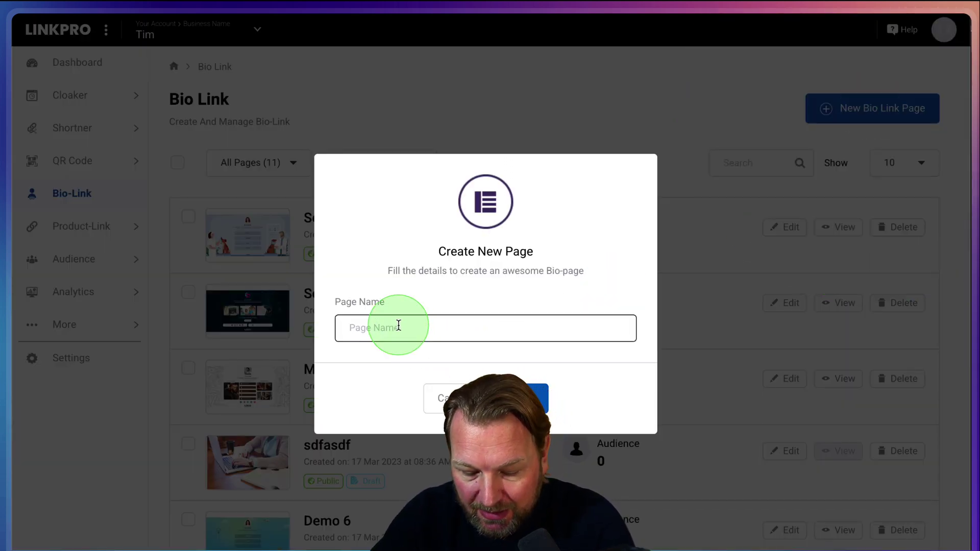
text(ReviewBi)
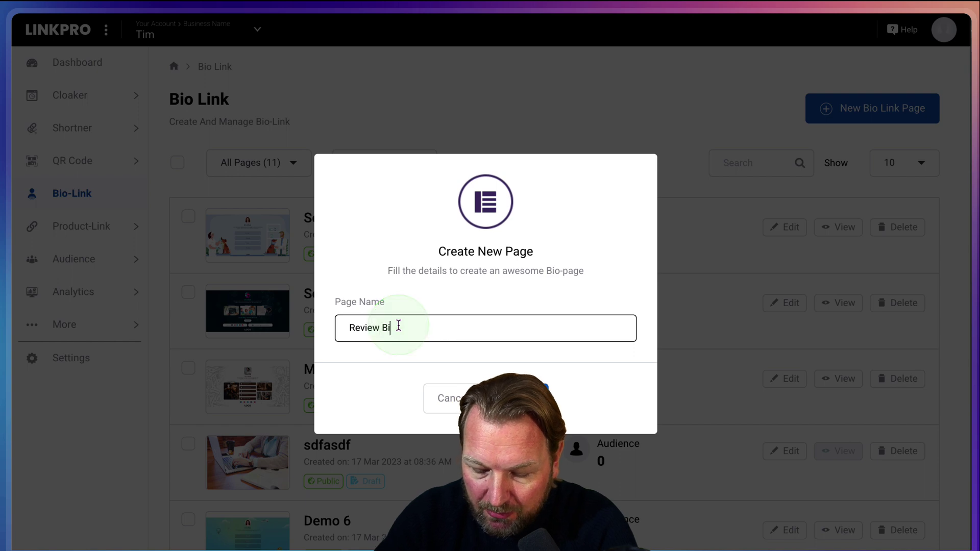
text(o Page)
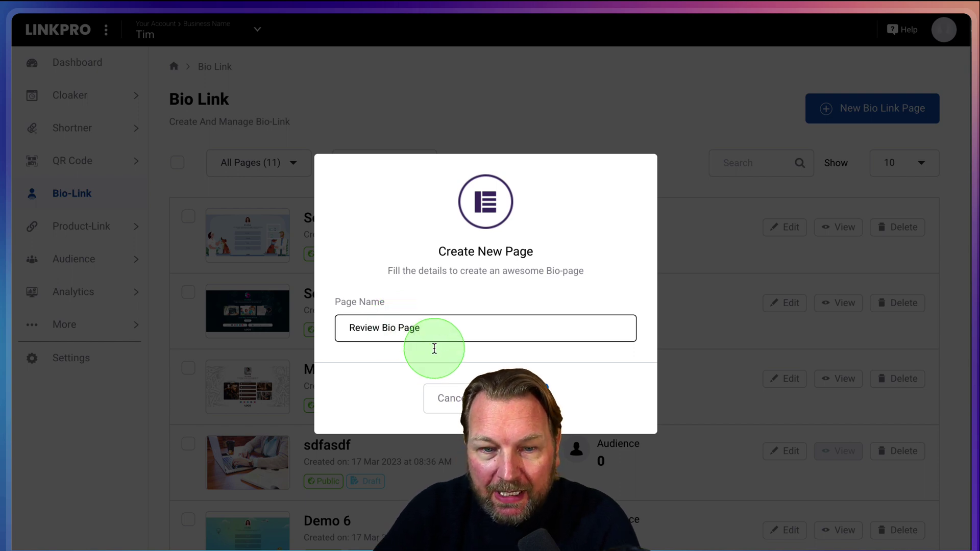
click(520, 398)
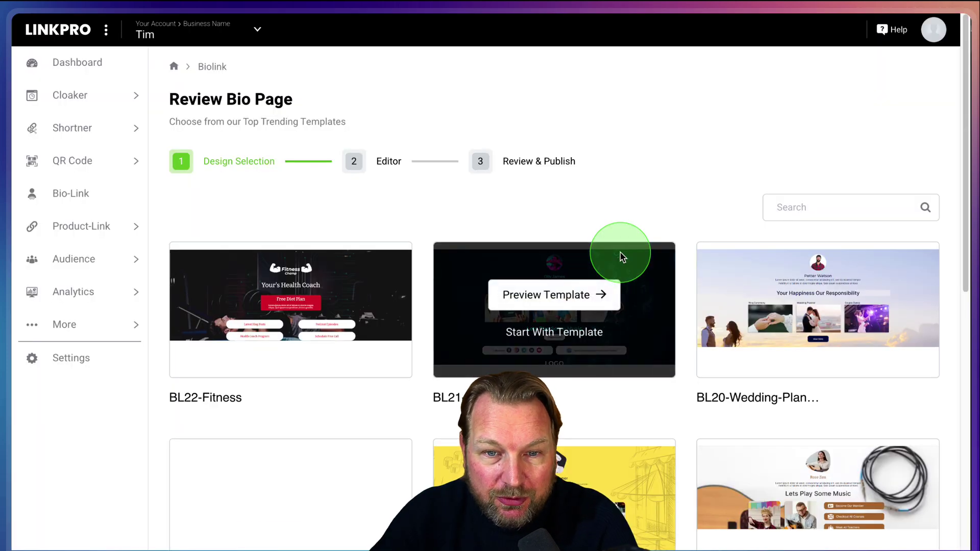
scroll(621, 253, down, 2)
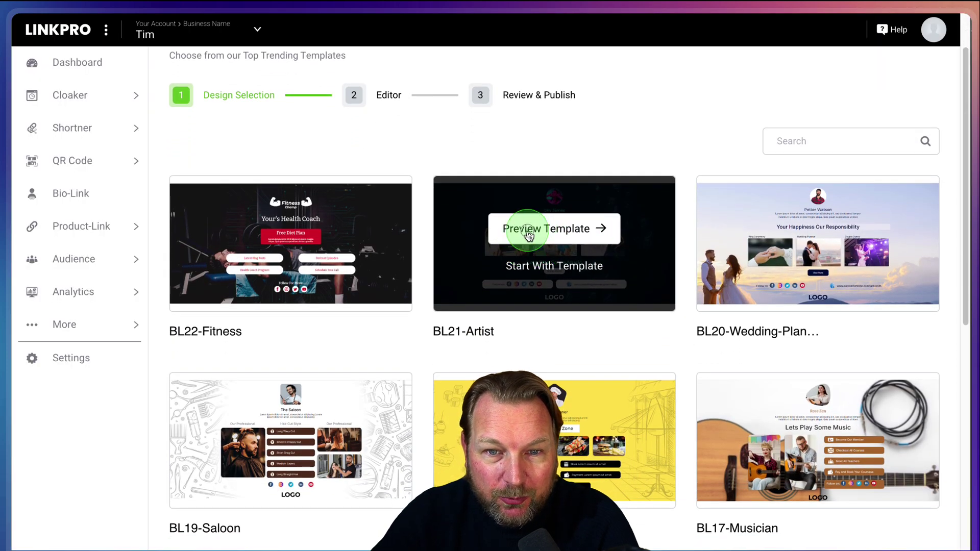
Preview the BL21-Artist template, then start the page from the BL3-Dentist template on page 2.
click(528, 235)
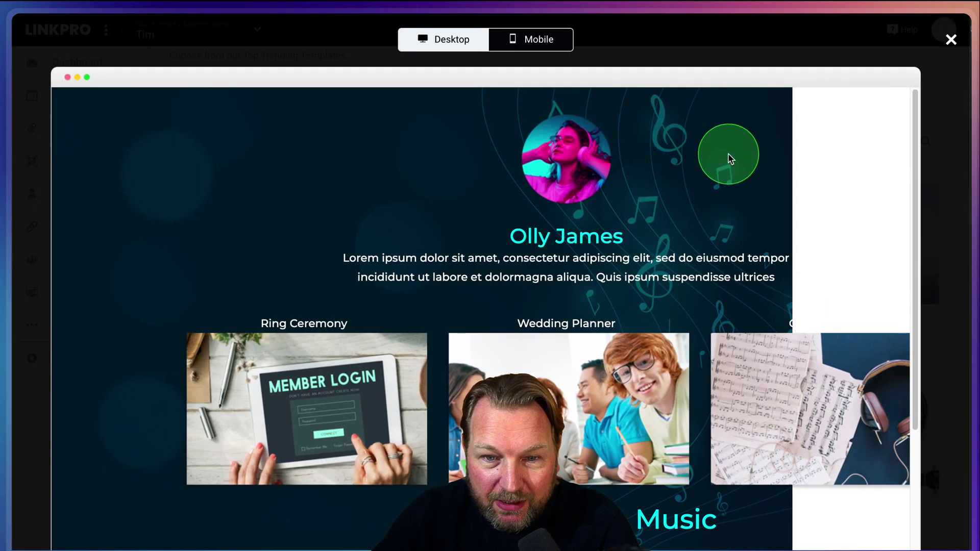
scroll(729, 153, down, 4)
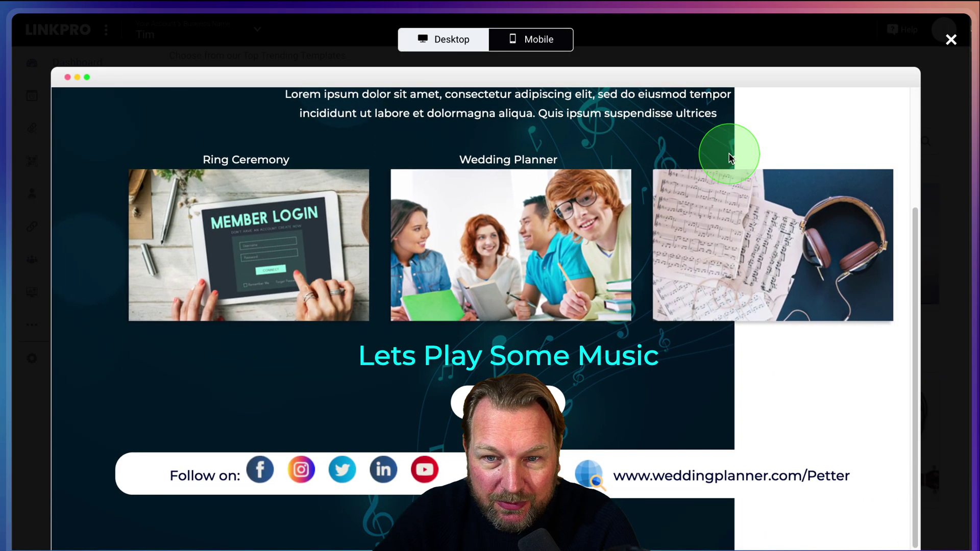
scroll(727, 159, right, 1)
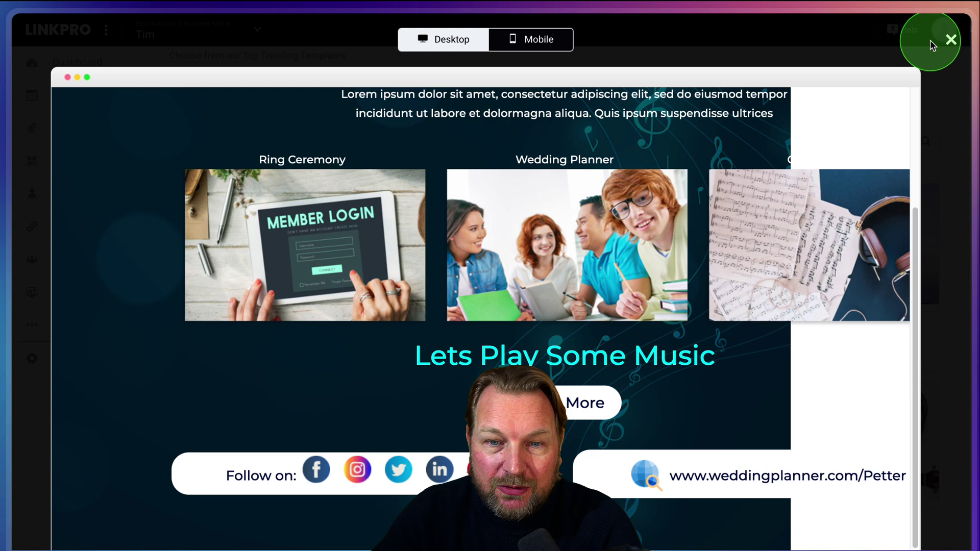
click(948, 40)
scroll(823, 223, down, 5)
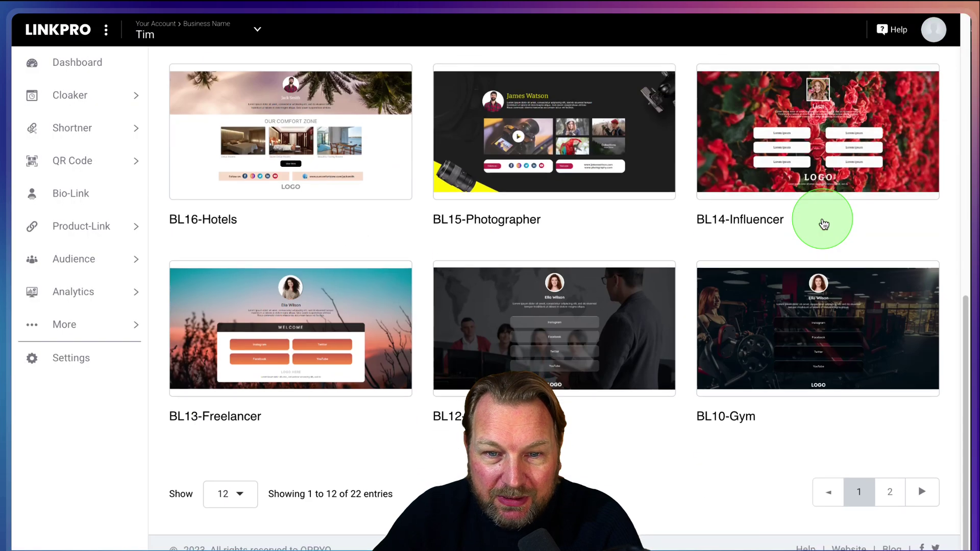
click(894, 503)
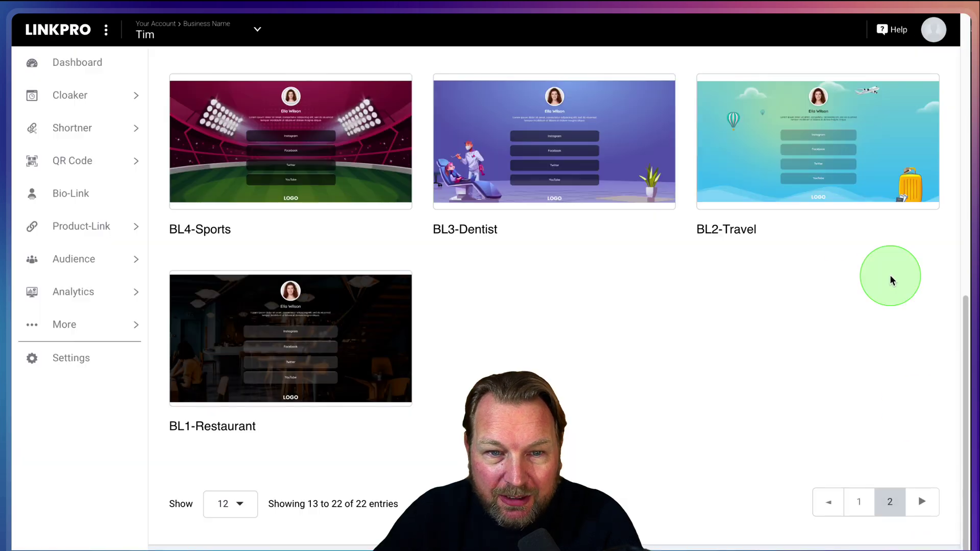
scroll(579, 283, up, 1)
scroll(580, 284, up, 2)
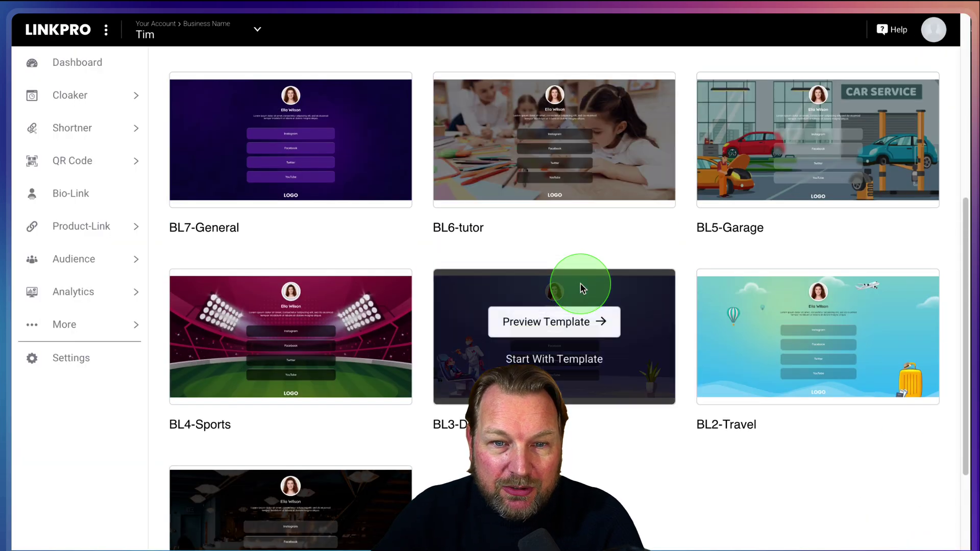
click(543, 360)
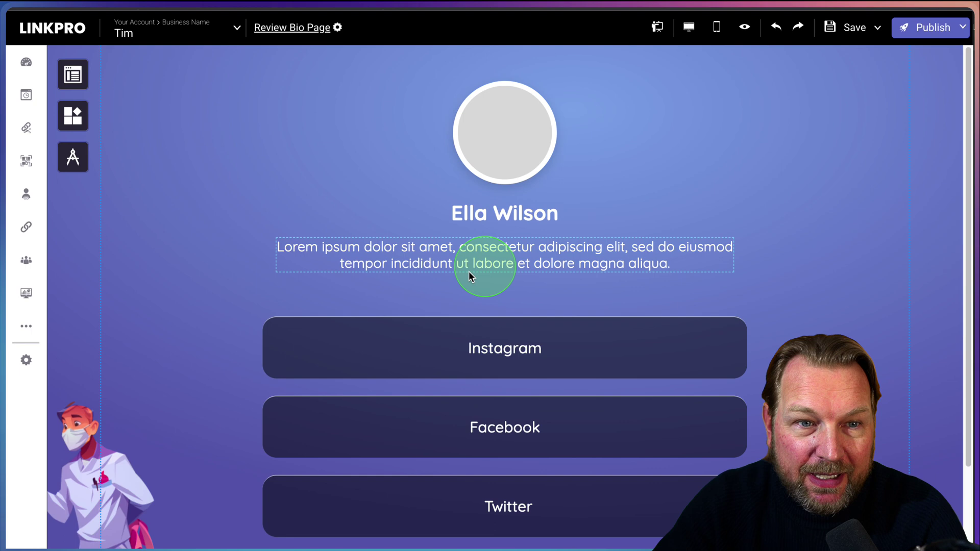
scroll(544, 265, down, 2)
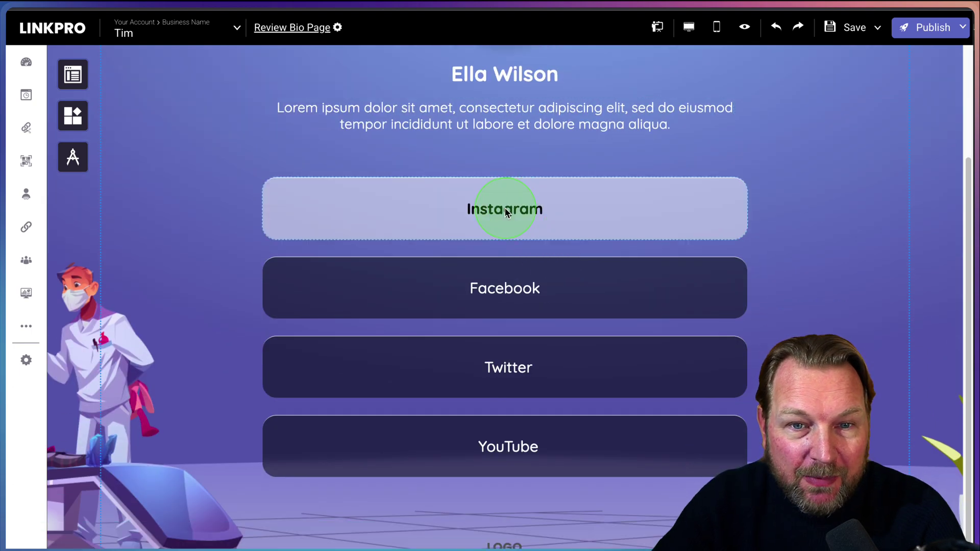
Inspect the Instagram, Facebook and Twitter link buttons of the Ella Wilson layout.
click(503, 208)
click(531, 288)
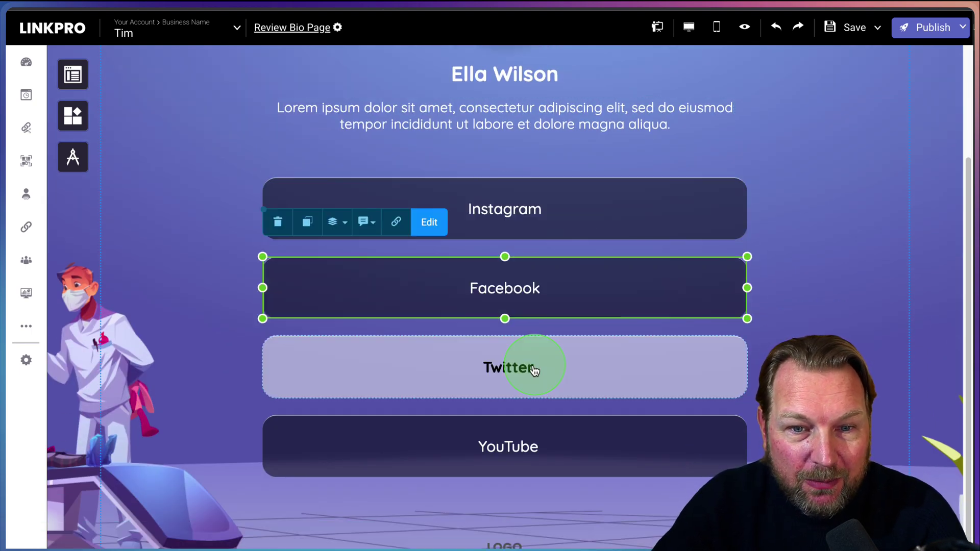
click(531, 368)
scroll(547, 446, up, 2)
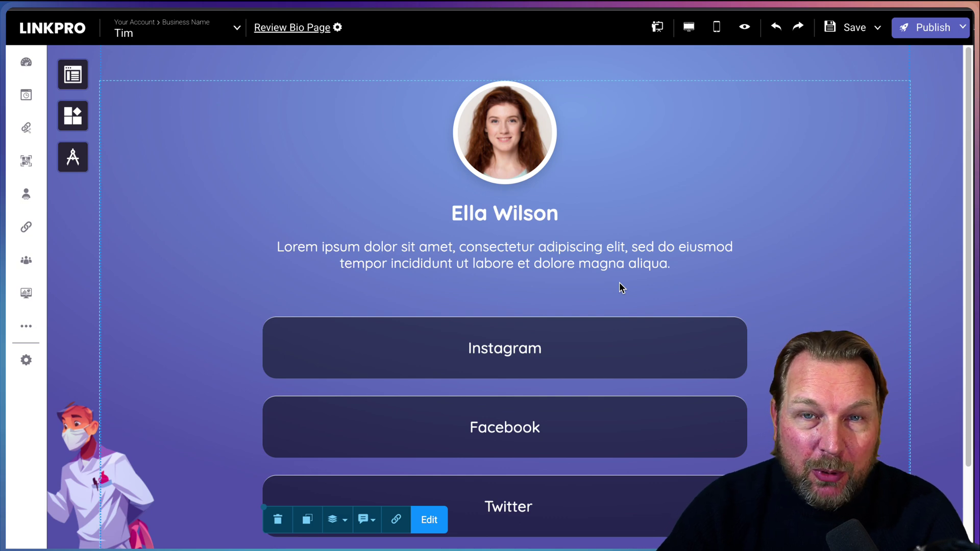
scroll(619, 284, down, 2)
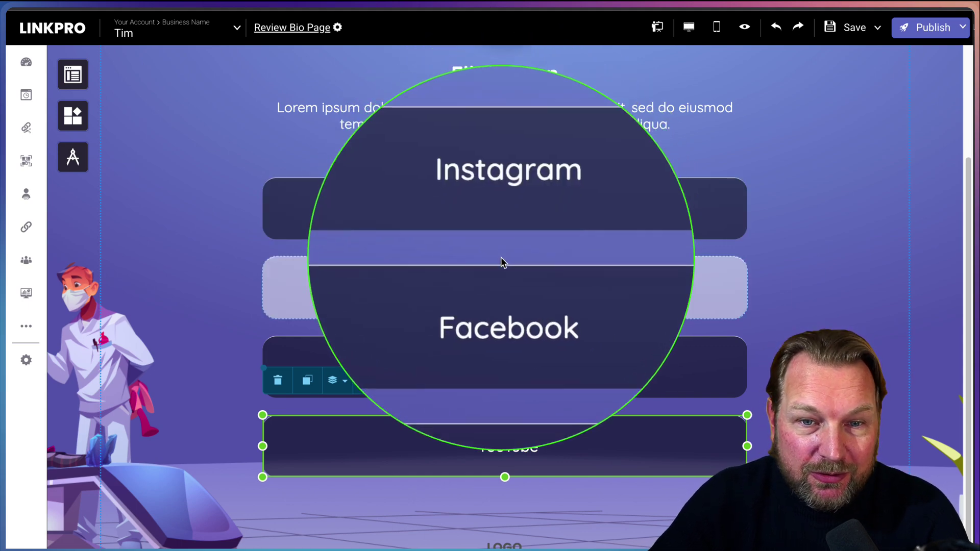
scroll(578, 237, up, 1)
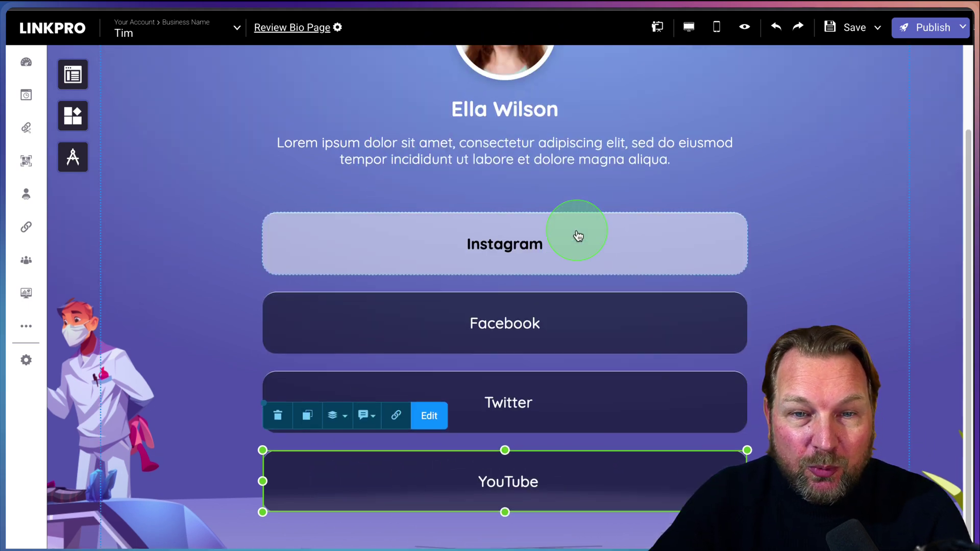
scroll(577, 237, up, 3)
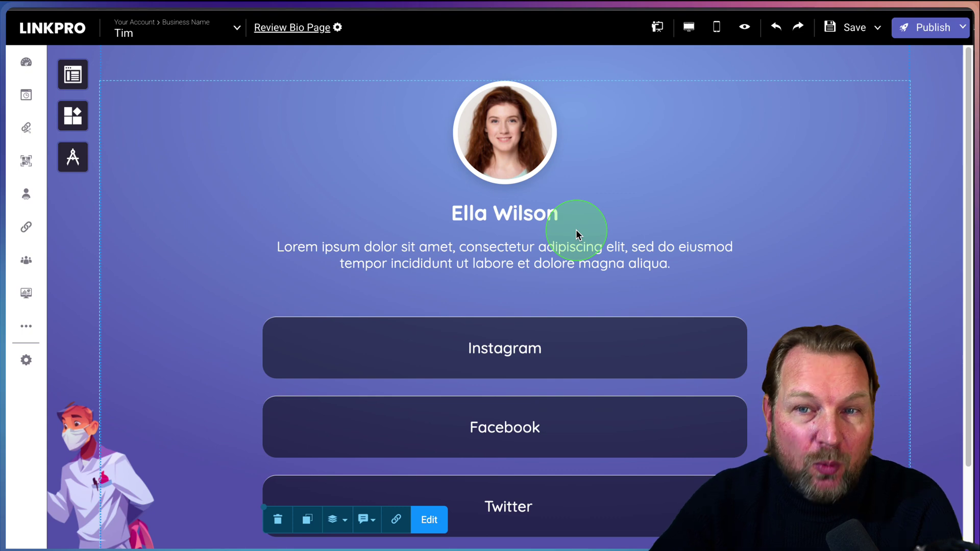
Publish Review Bio Page as Public now, view the live page, then return to the Cloaker links list.
click(930, 27)
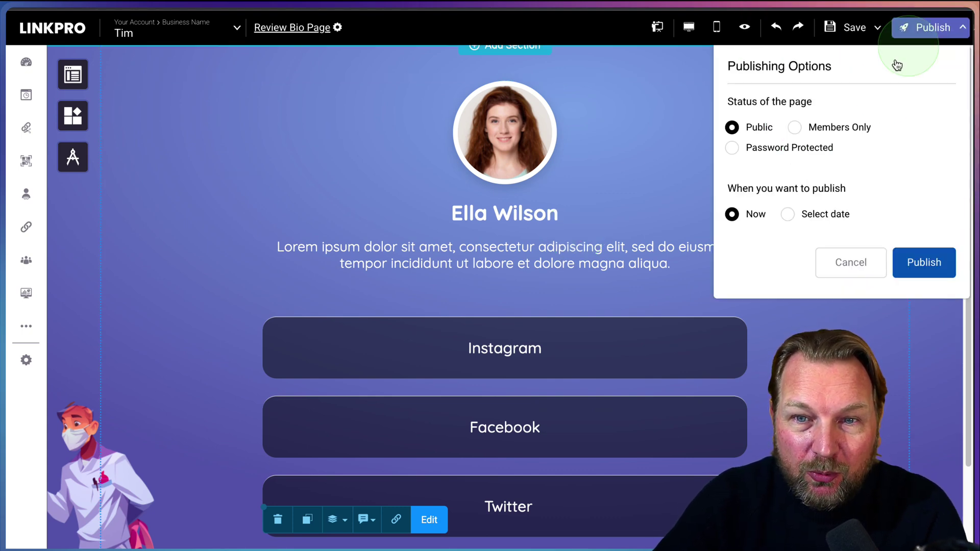
click(924, 262)
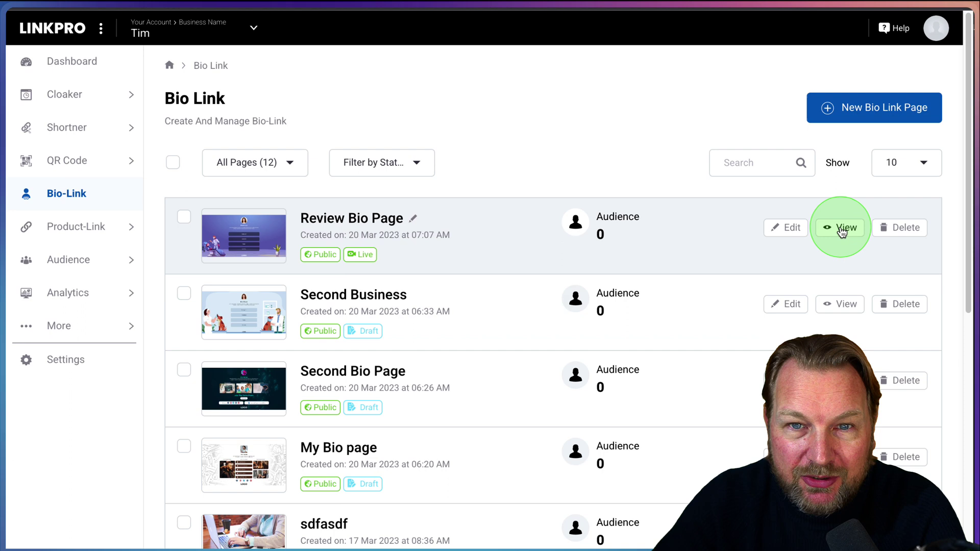
click(842, 230)
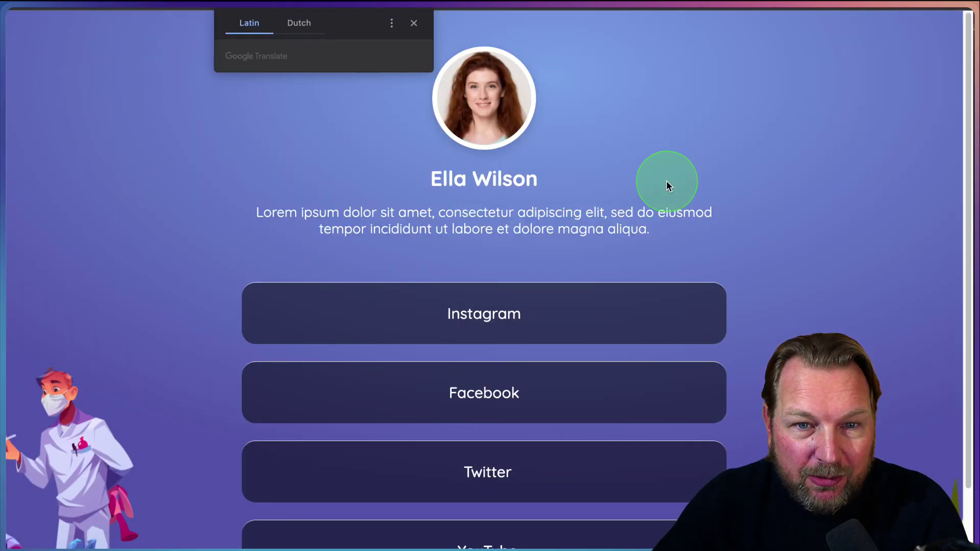
scroll(667, 180, down, 3)
scroll(733, 169, up, 3)
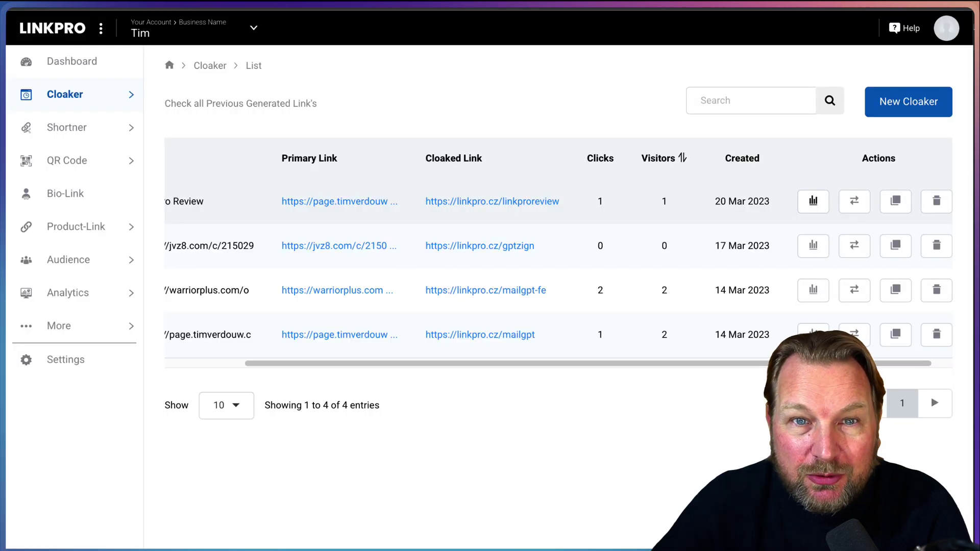
click(457, 88)
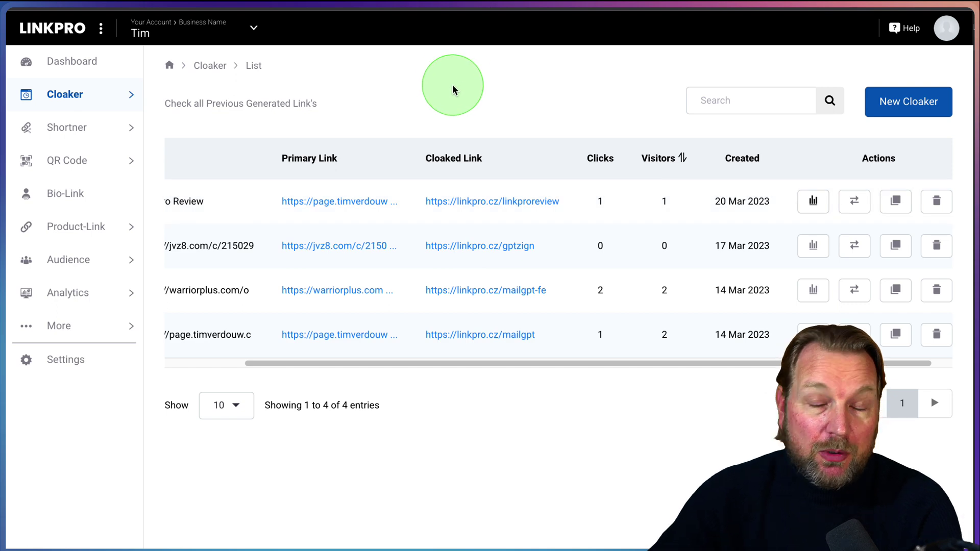